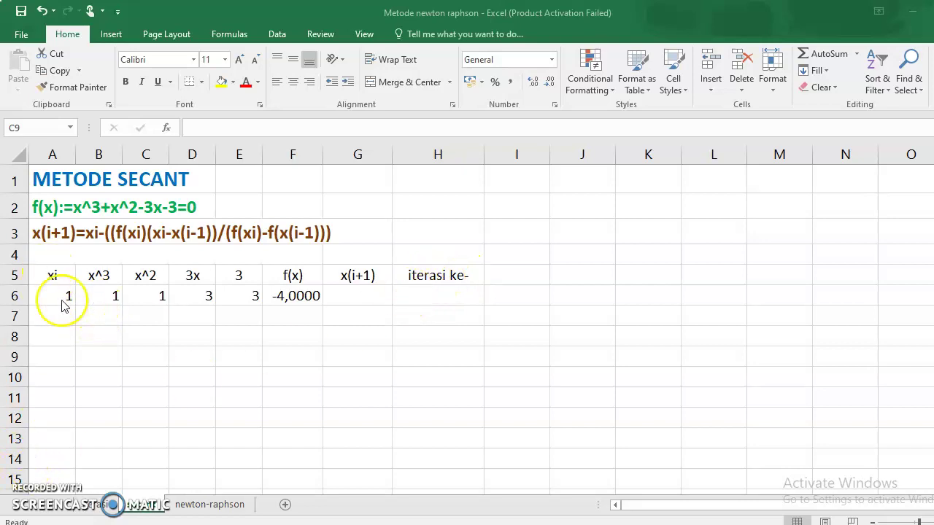
Examine the formulas in B6 through F6 that compute x^3, x^2, 3x, the constant 3 and f(x)
click(99, 294)
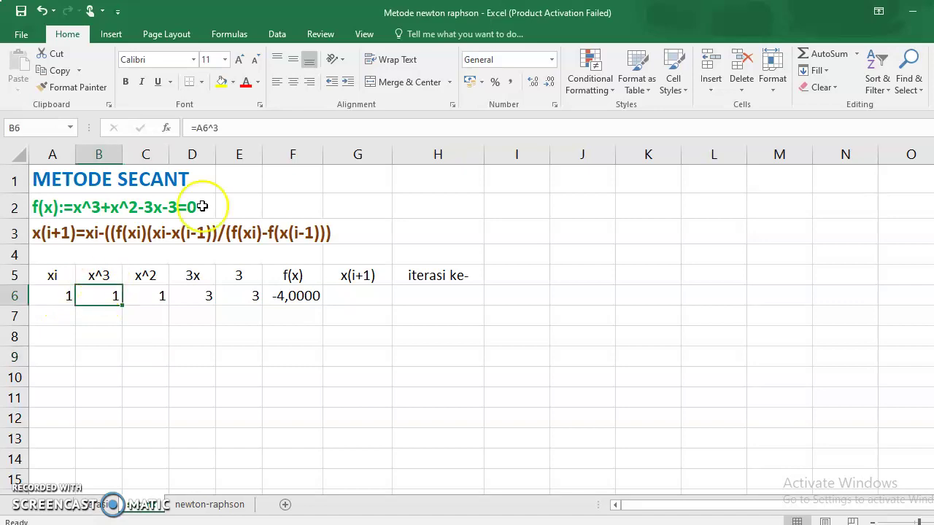
click(202, 129)
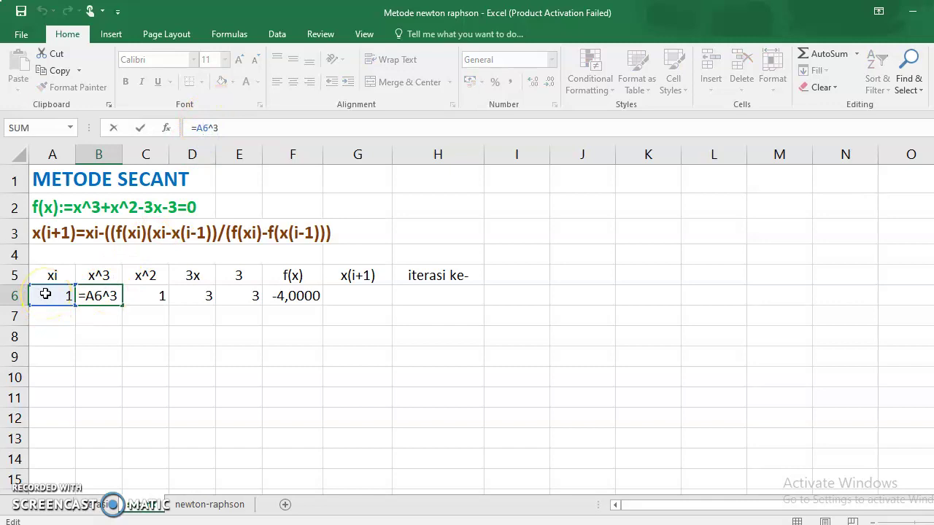
click(147, 299)
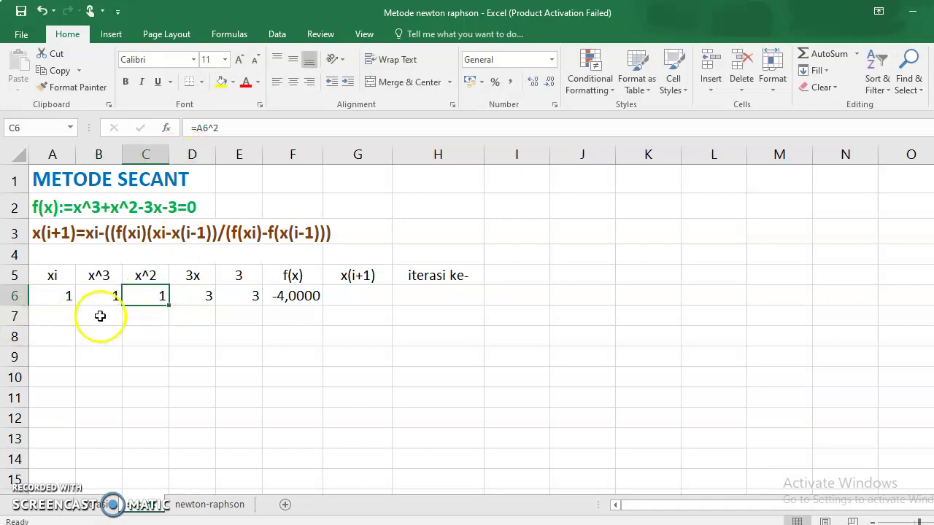
click(209, 305)
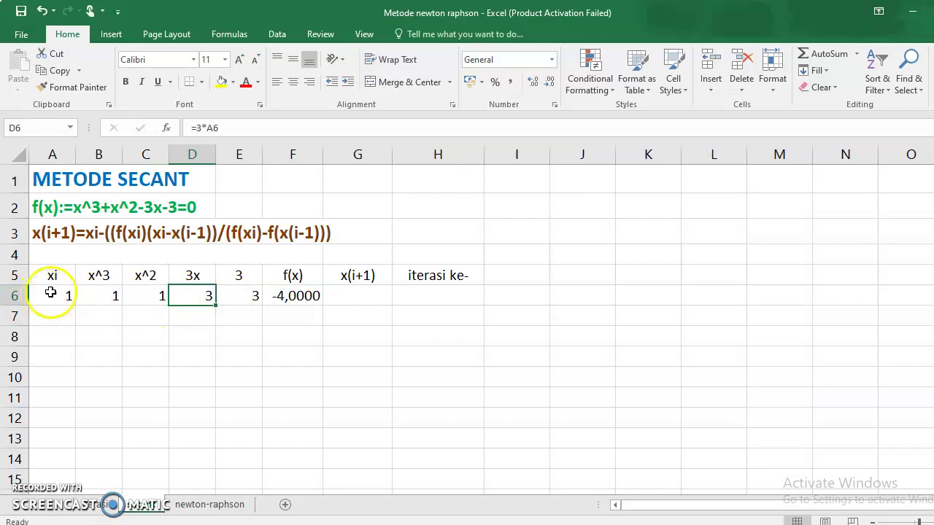
click(251, 297)
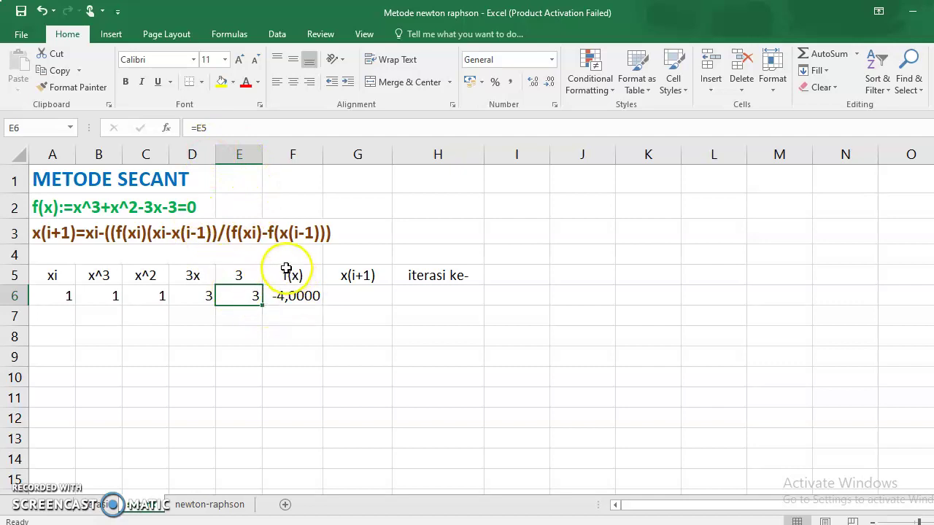
click(295, 301)
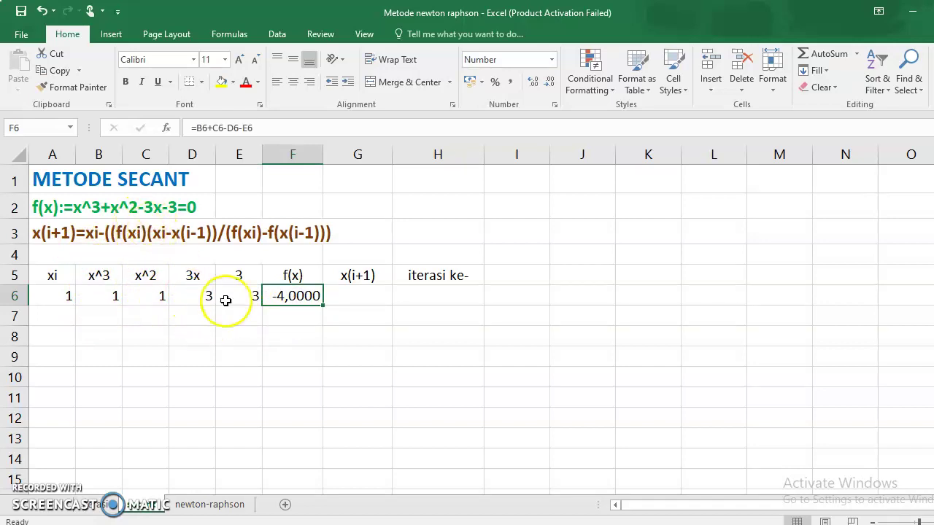
click(225, 128)
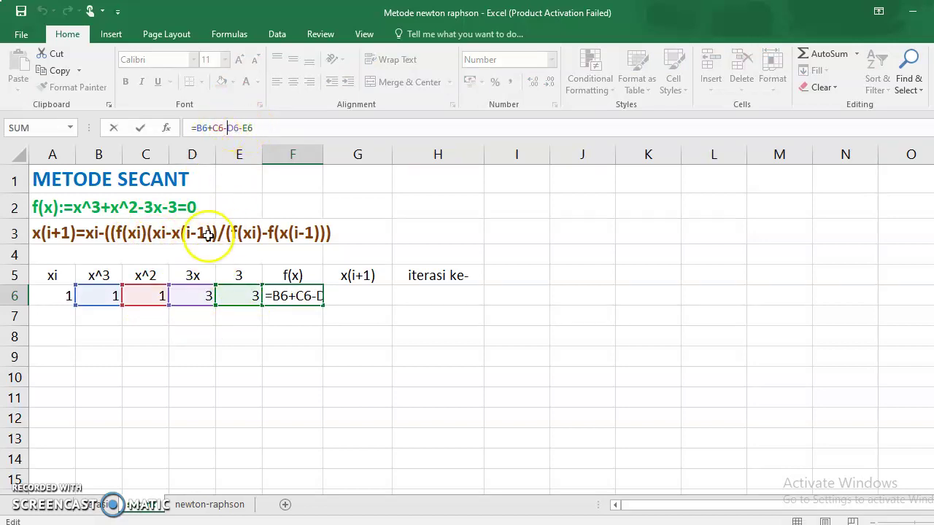
click(281, 314)
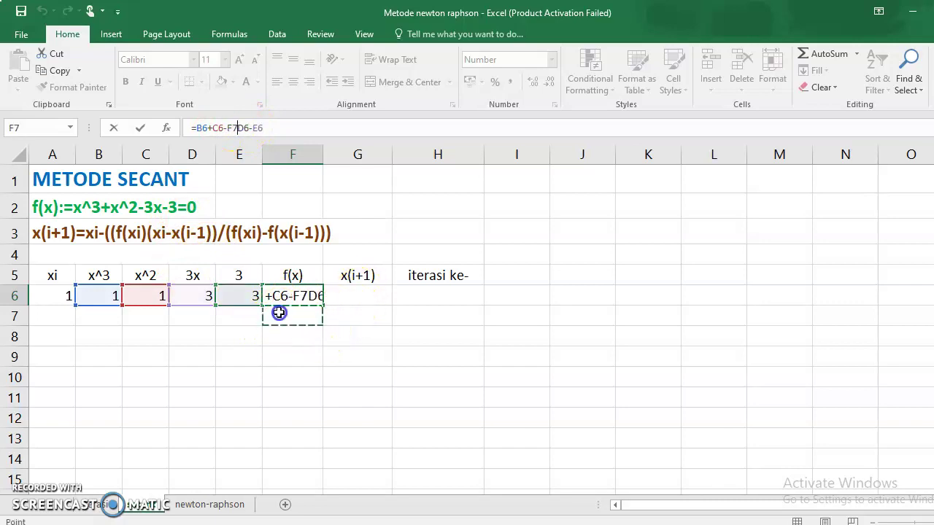
key(BackSpace)
key(BackSpace)
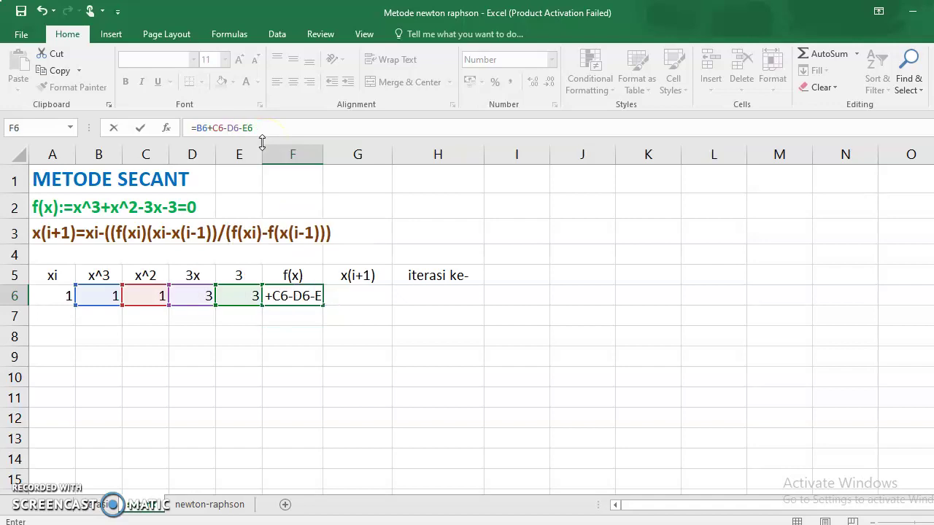
key(Return)
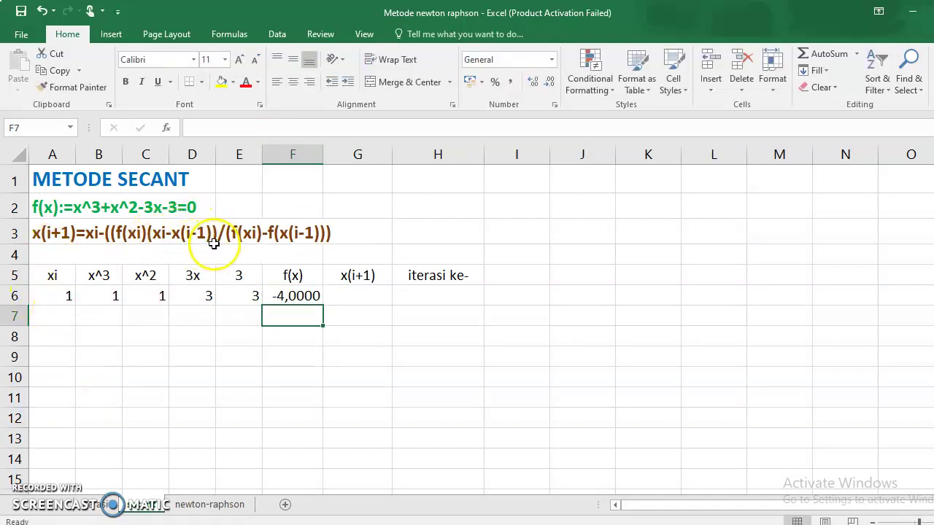
Enter 2 as the second starting xi value in cell A7
click(59, 312)
click(62, 312)
text(2)
click(107, 322)
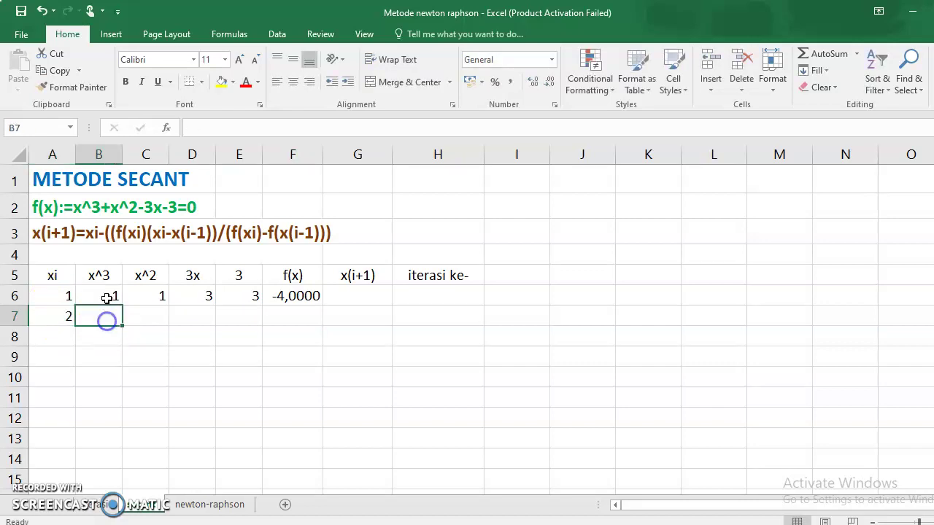
Fill the row 6 formulas in the x^3, x^2, 3x, 3 and f(x) columns (B to F) down to row 11
click(106, 297)
drag(122, 305, 124, 365)
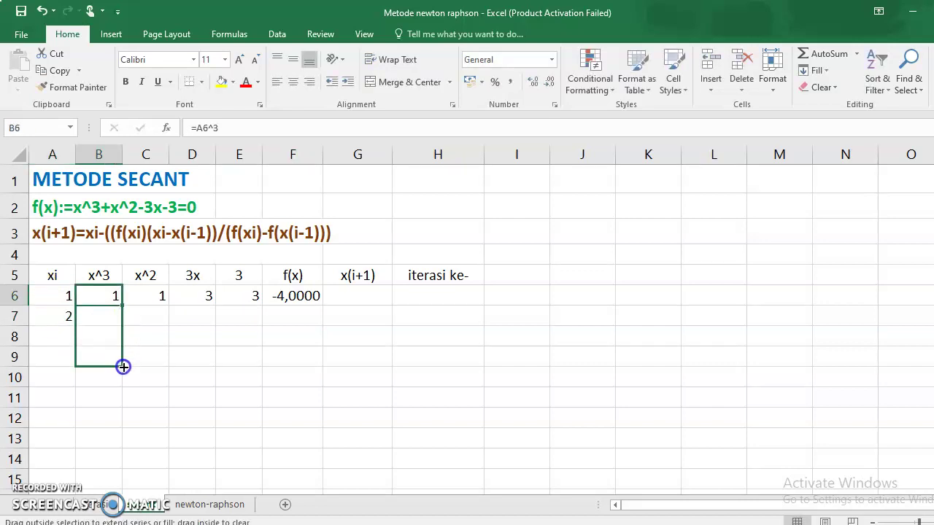
drag(119, 400, 119, 400)
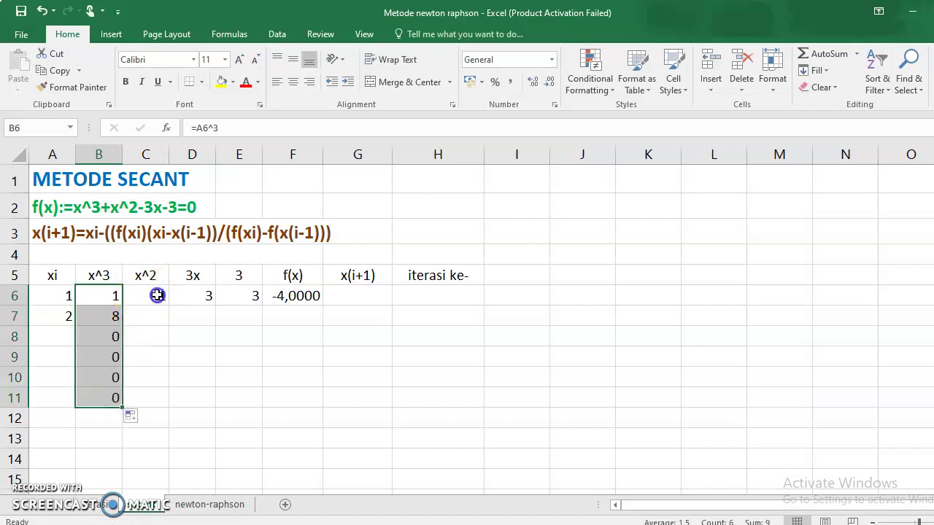
click(156, 296)
drag(170, 308, 167, 403)
click(209, 295)
drag(219, 309, 200, 410)
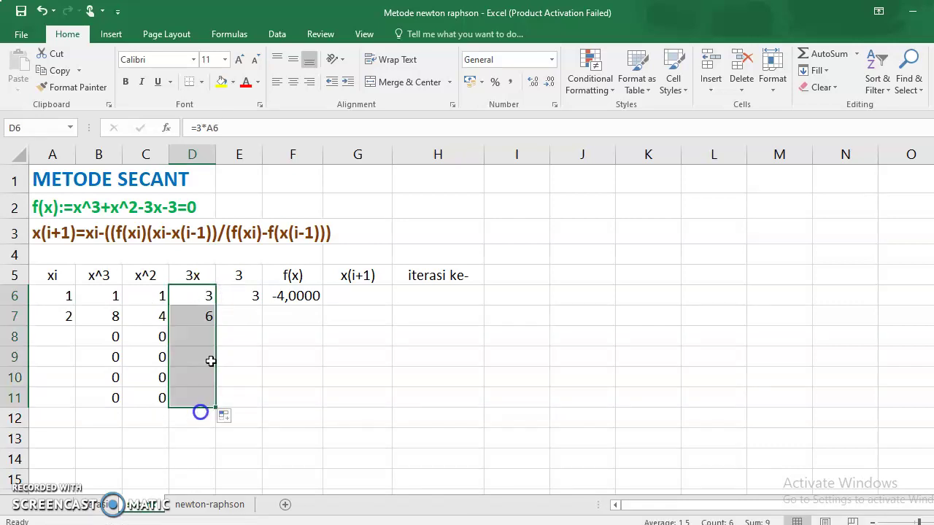
click(239, 300)
drag(262, 306, 251, 404)
click(270, 298)
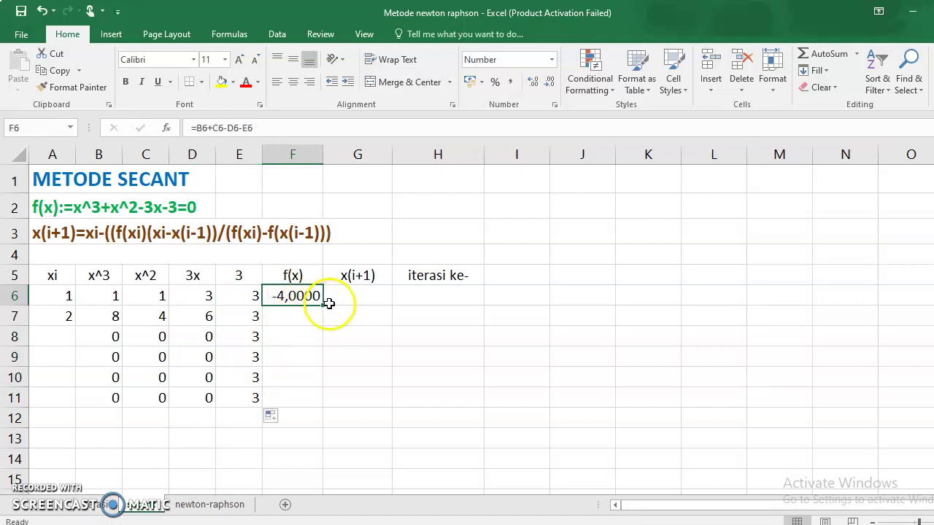
drag(323, 304, 311, 406)
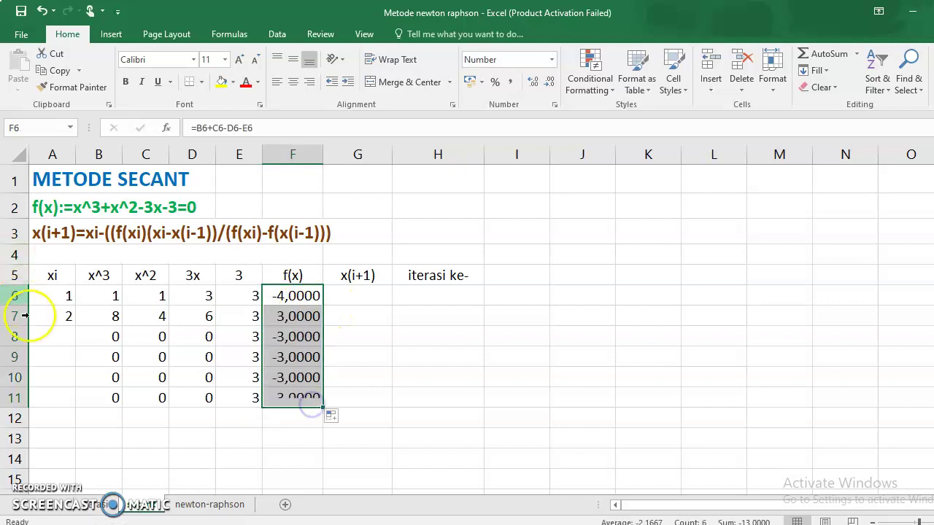
click(65, 316)
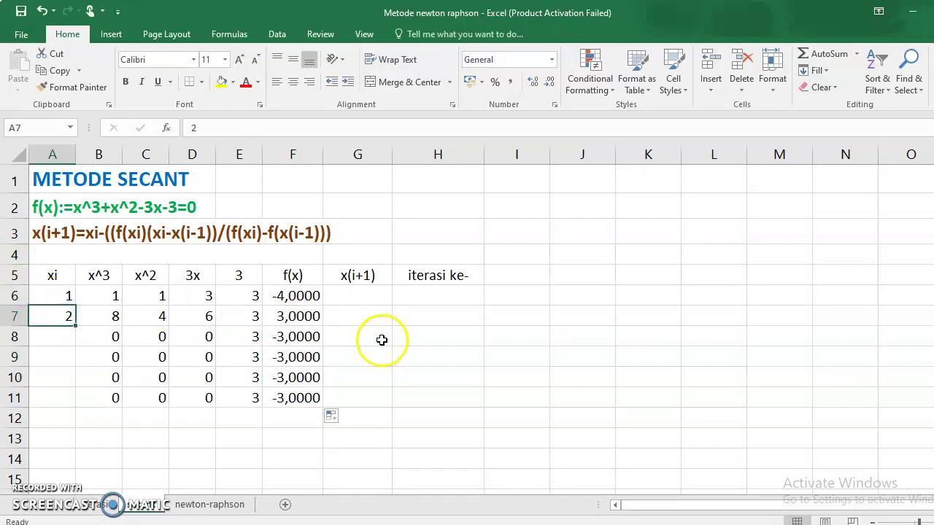
click(57, 297)
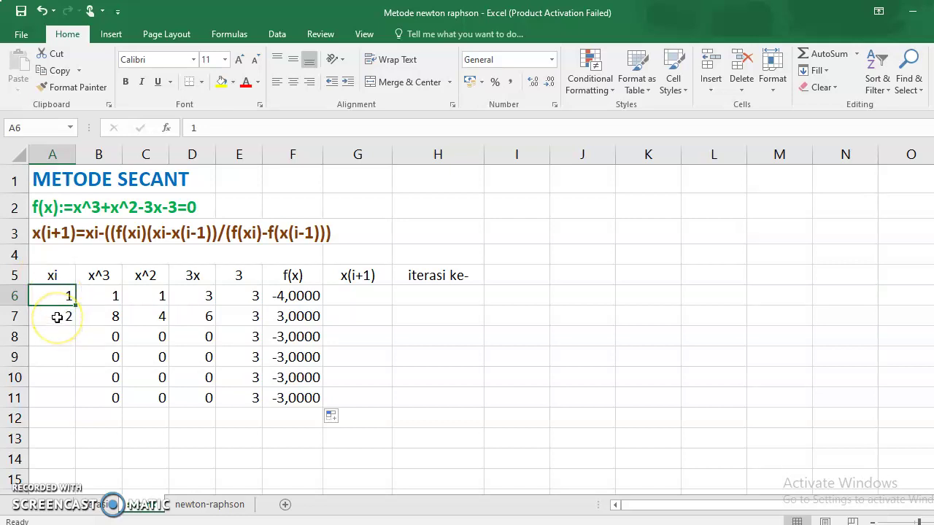
click(57, 317)
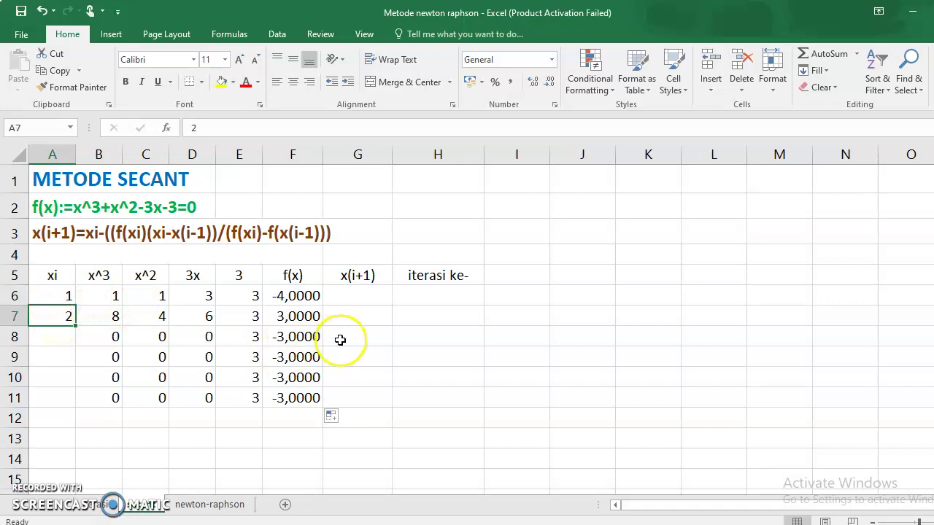
Enter the secant formula =A7-((F7*(A7-A6))/(F7-F6)) in G7 under x(i+1)
click(345, 314)
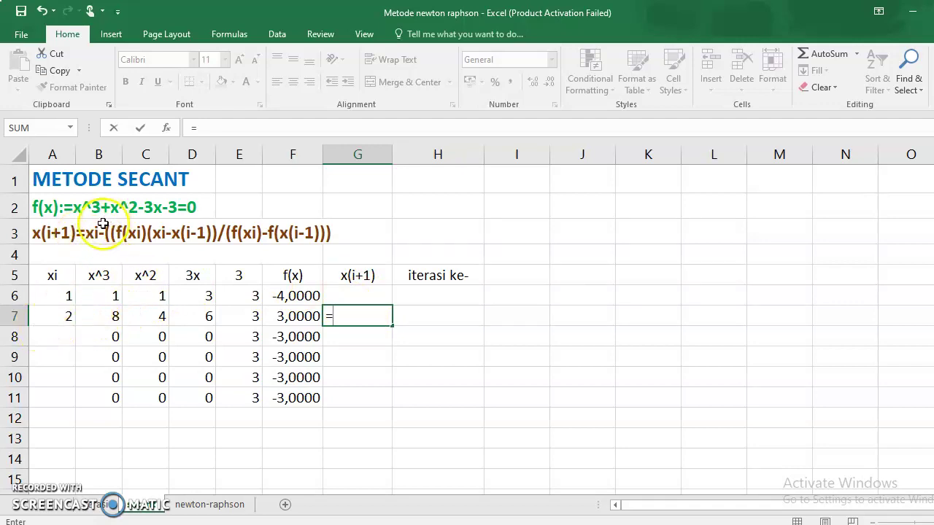
click(53, 319)
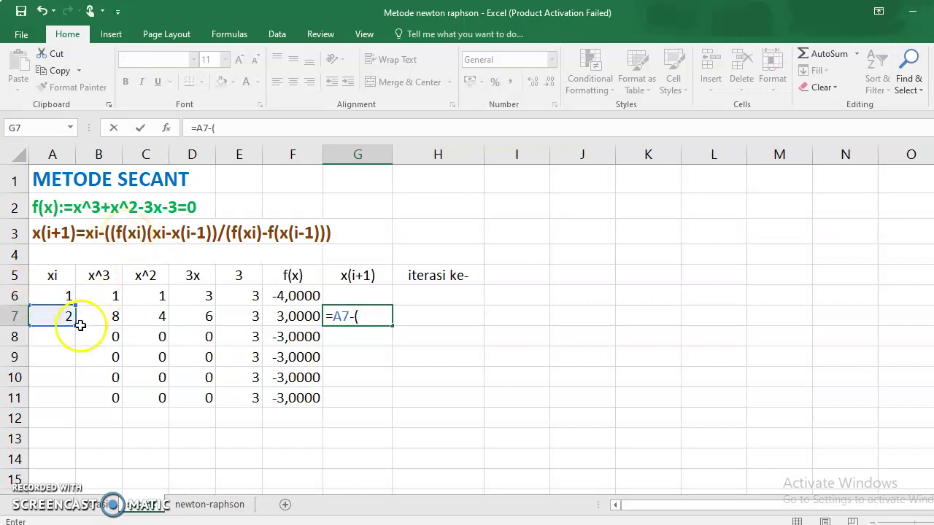
click(284, 316)
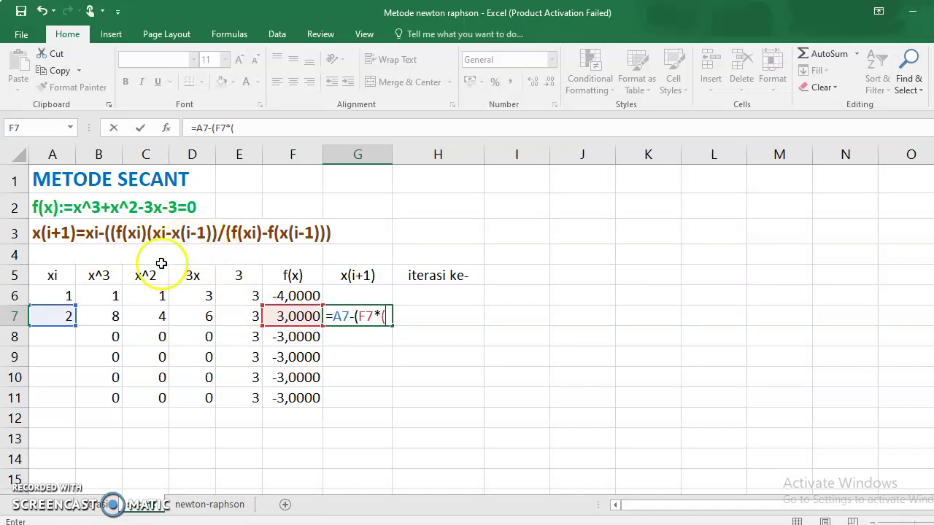
click(66, 315)
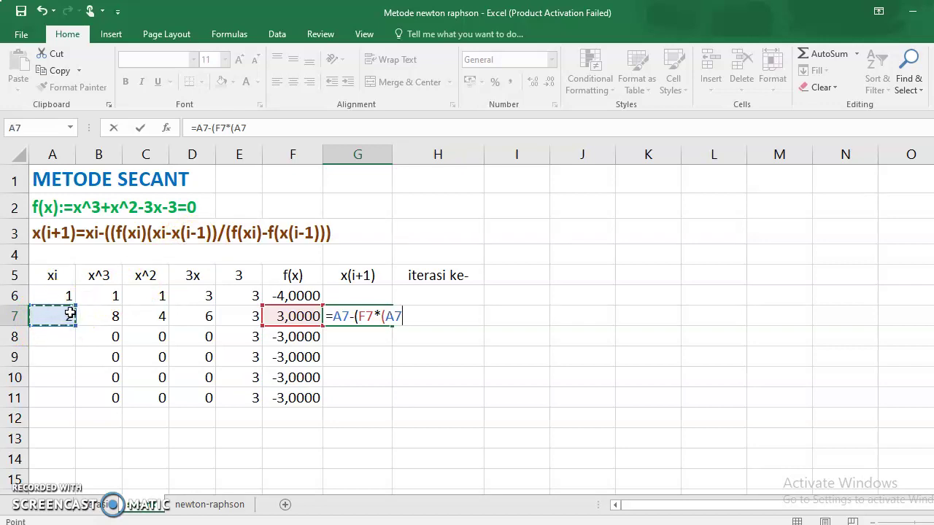
click(57, 294)
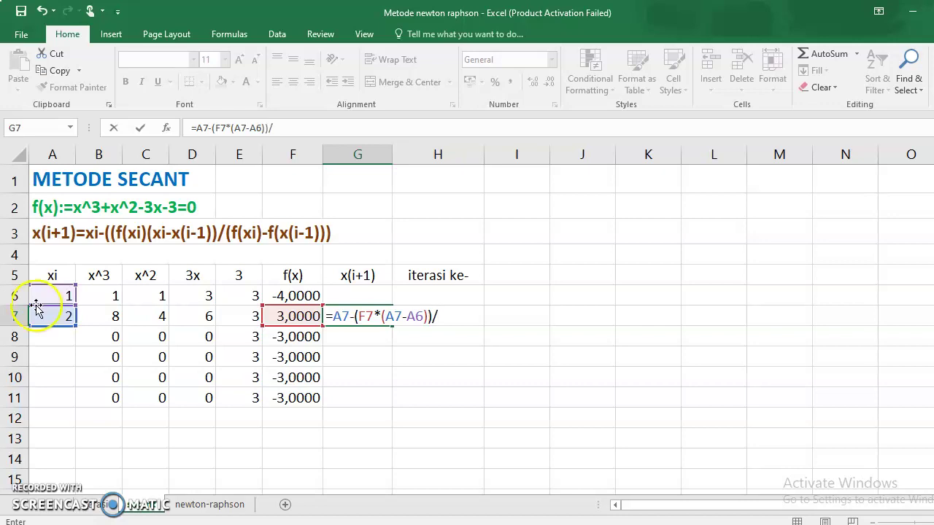
click(354, 315)
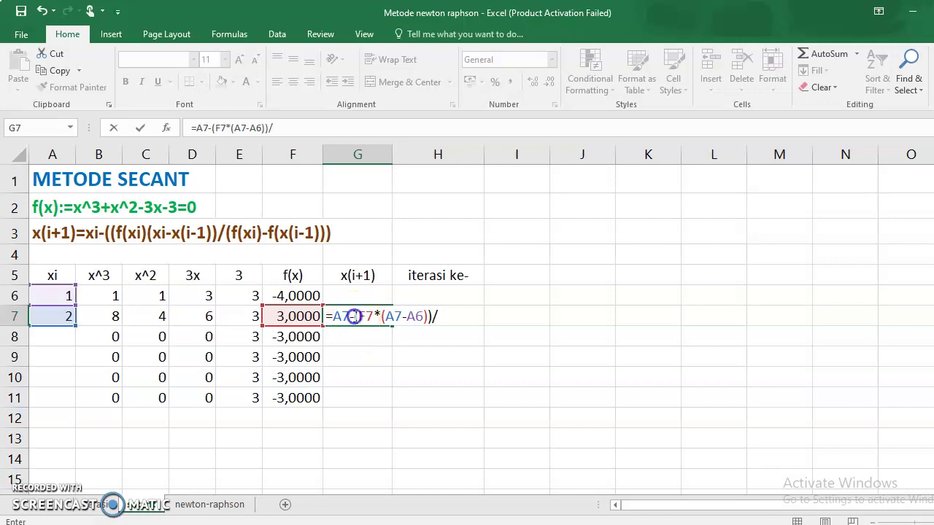
text(()
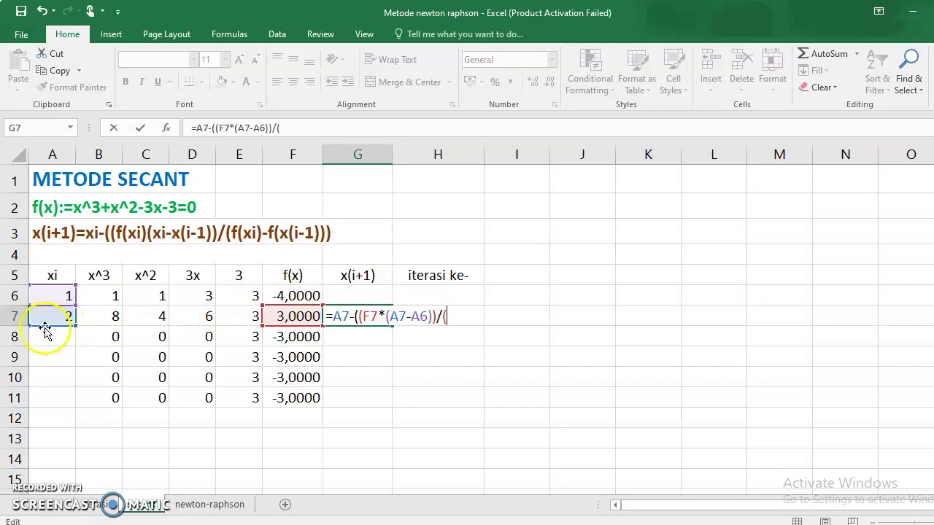
click(300, 317)
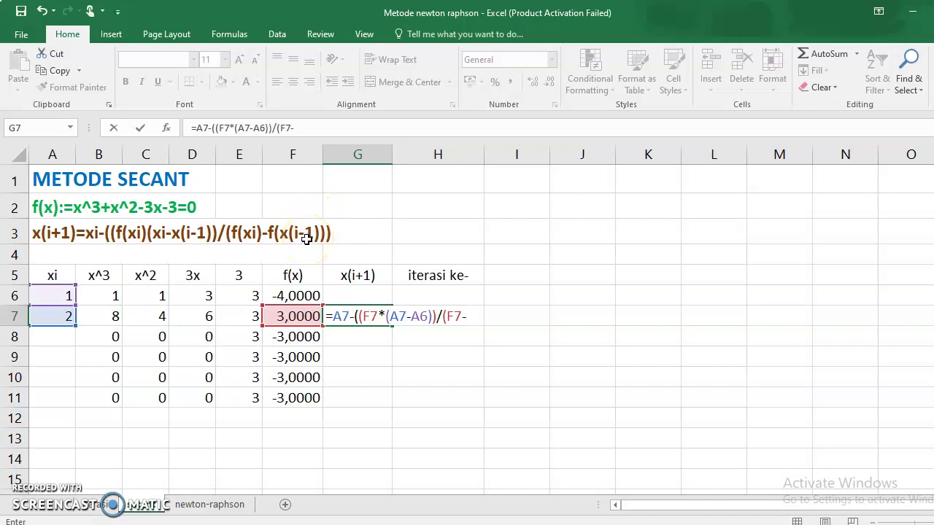
click(292, 298)
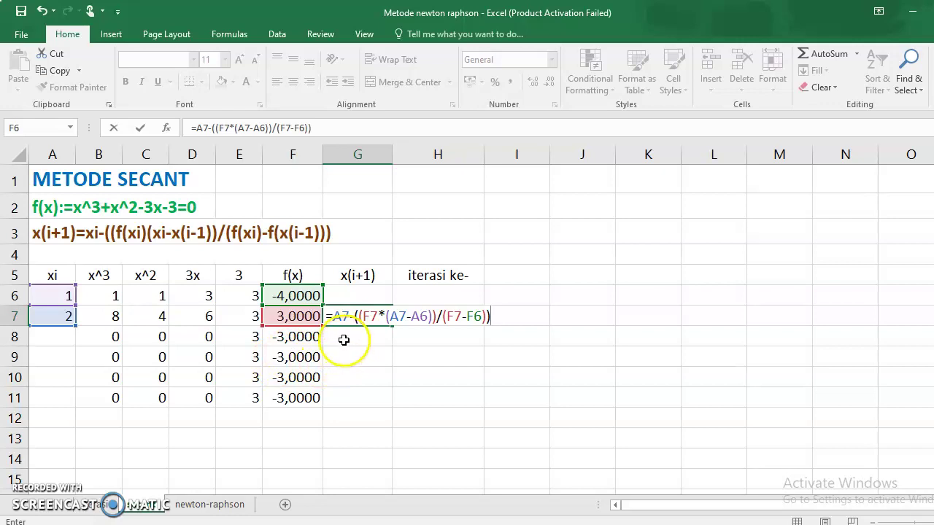
key(Return)
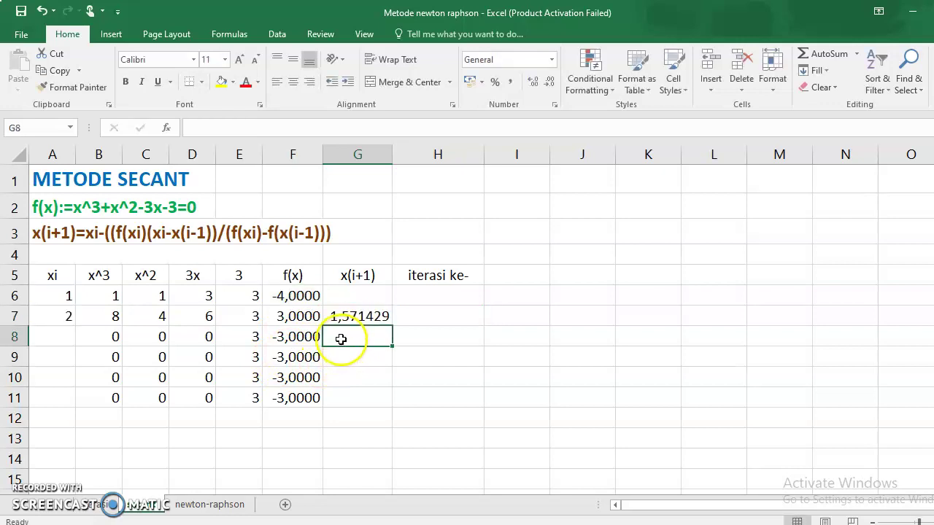
Enter 1 as the iteration number in H7, beside the x(i+1) result
click(349, 319)
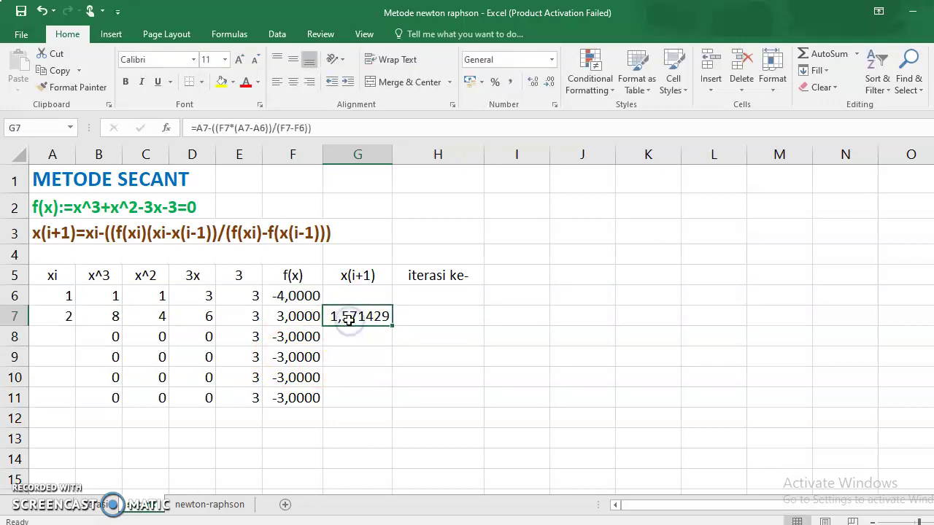
click(438, 315)
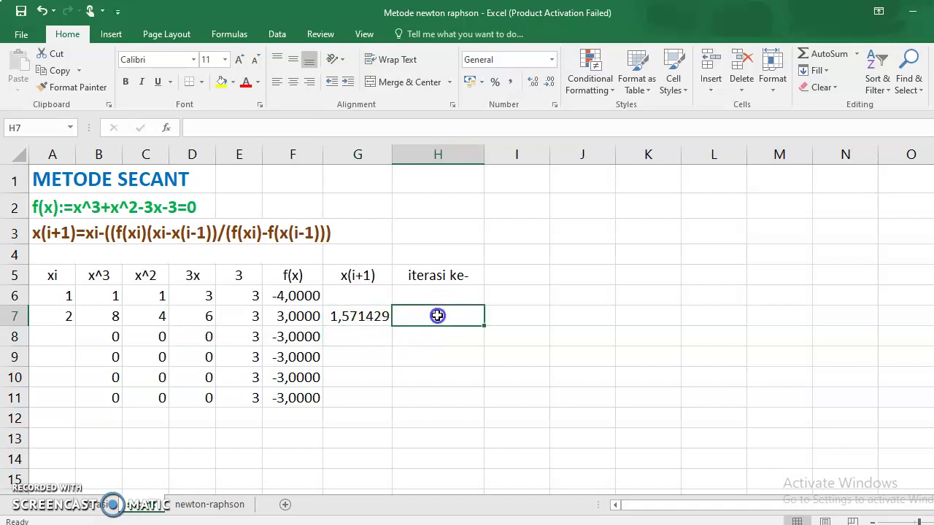
text(1)
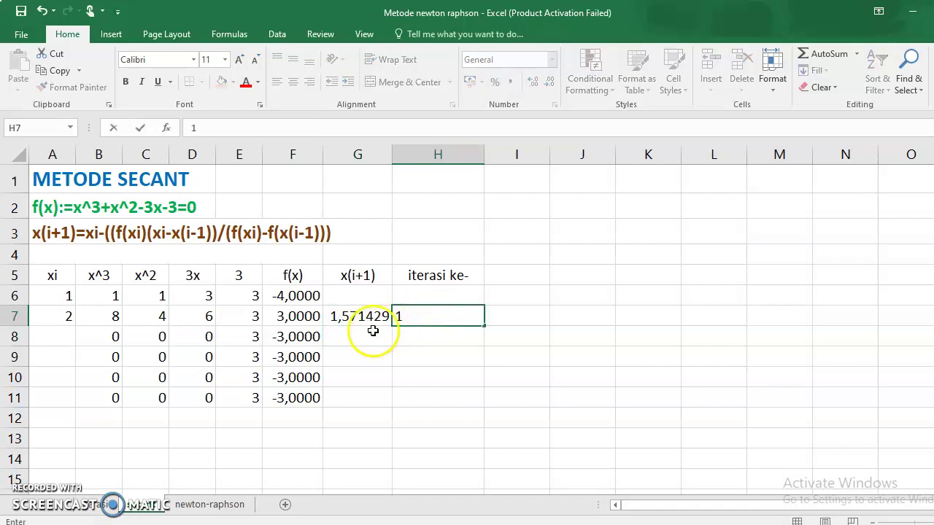
Enter =G7 in cell A8 to carry the first x(i+1) result over as the third xi value
click(47, 337)
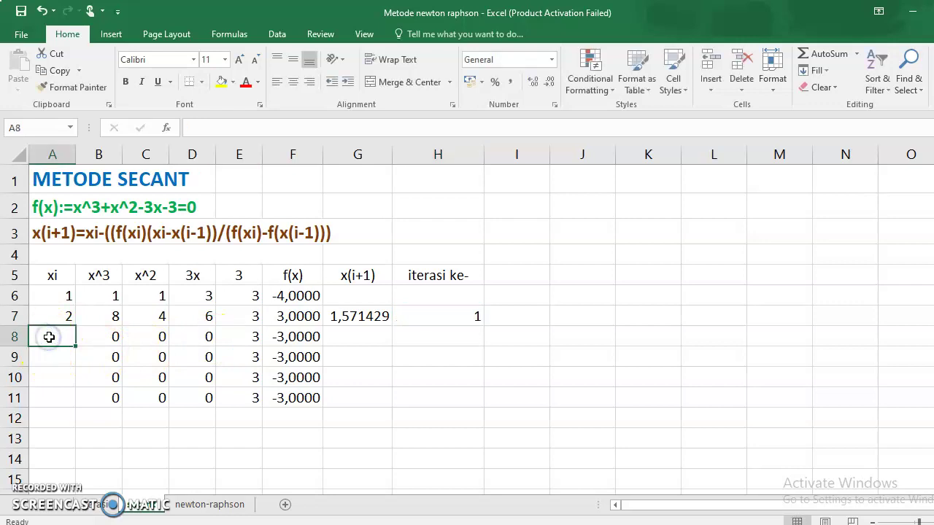
text(=)
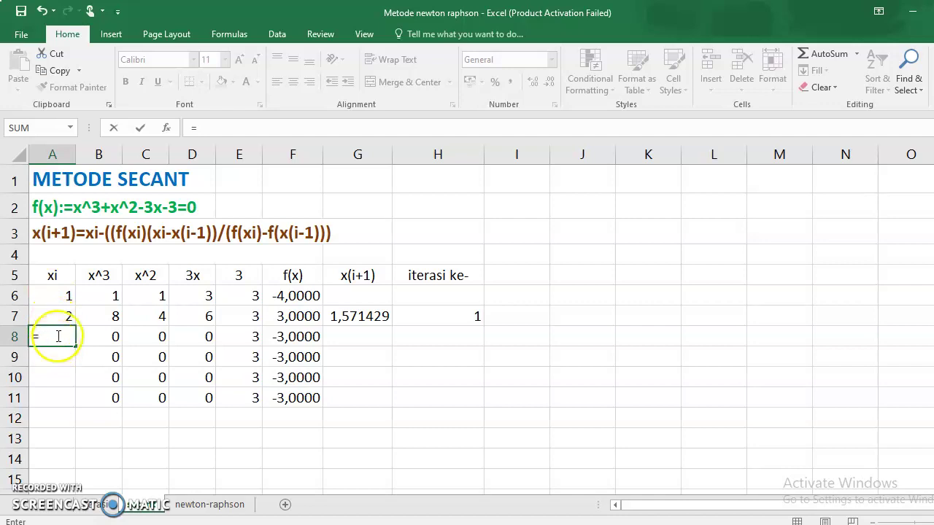
click(368, 320)
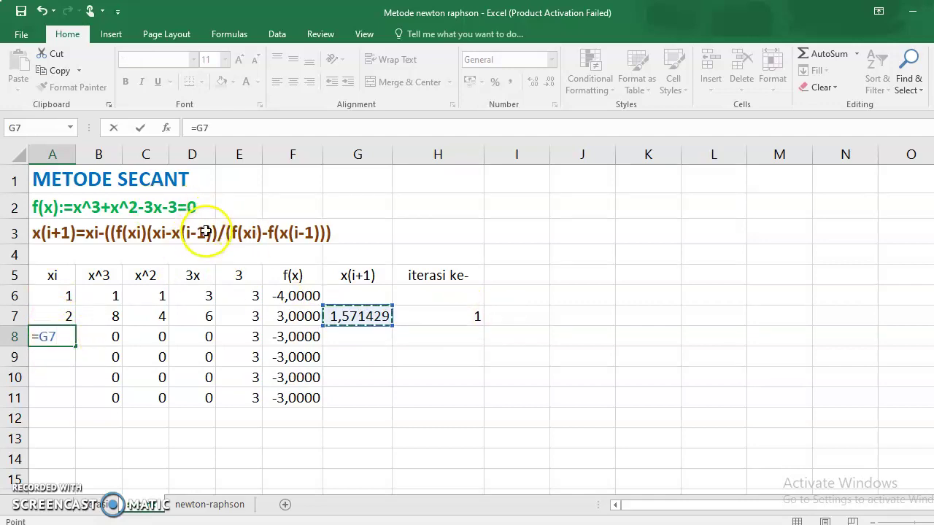
key(Return)
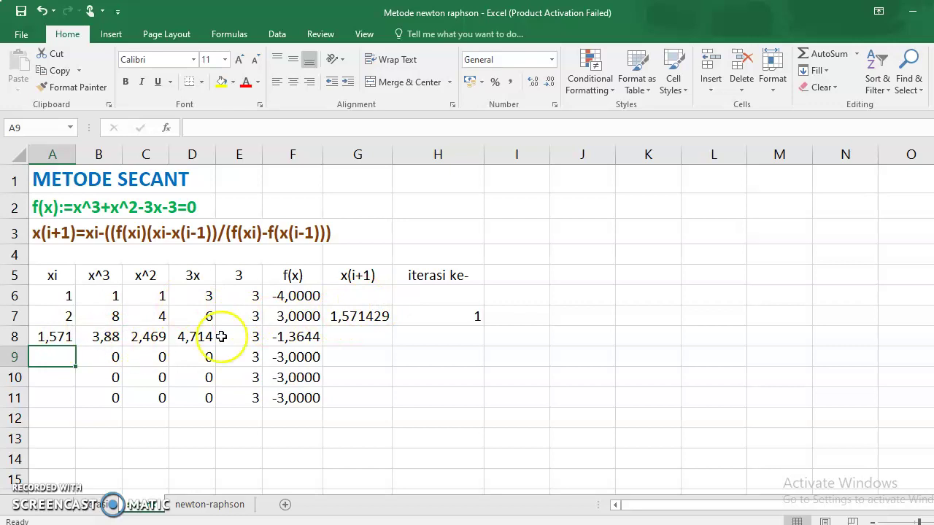
Format the xi values in A6:A11 with four decimal places and widen column A to fit them
drag(54, 291, 36, 394)
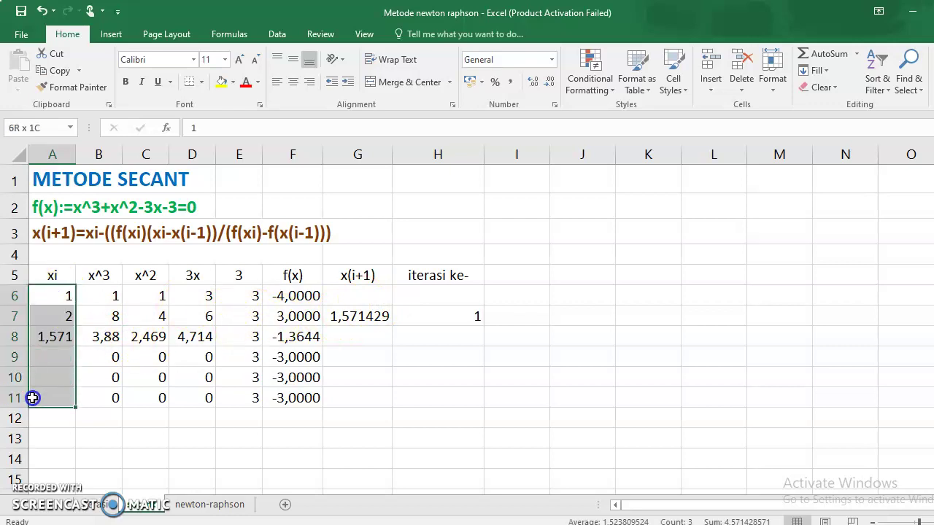
click(538, 85)
click(535, 83)
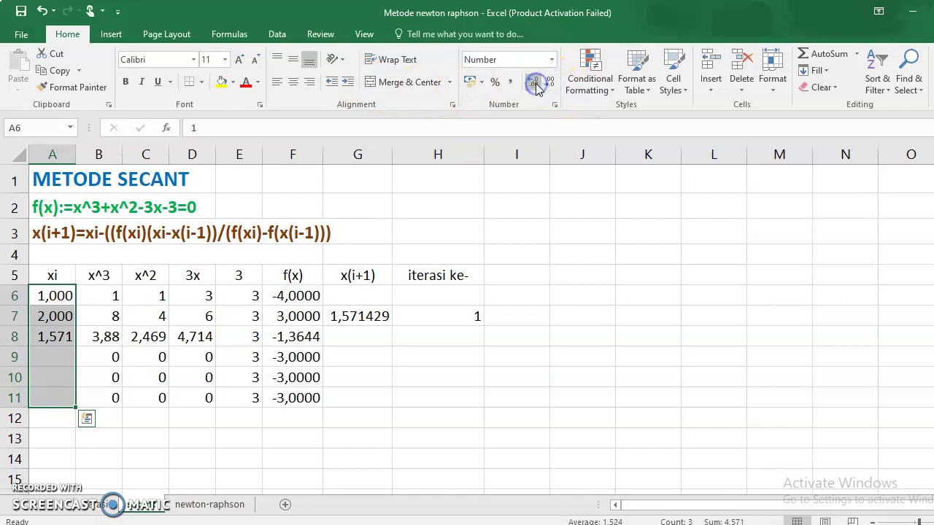
click(535, 83)
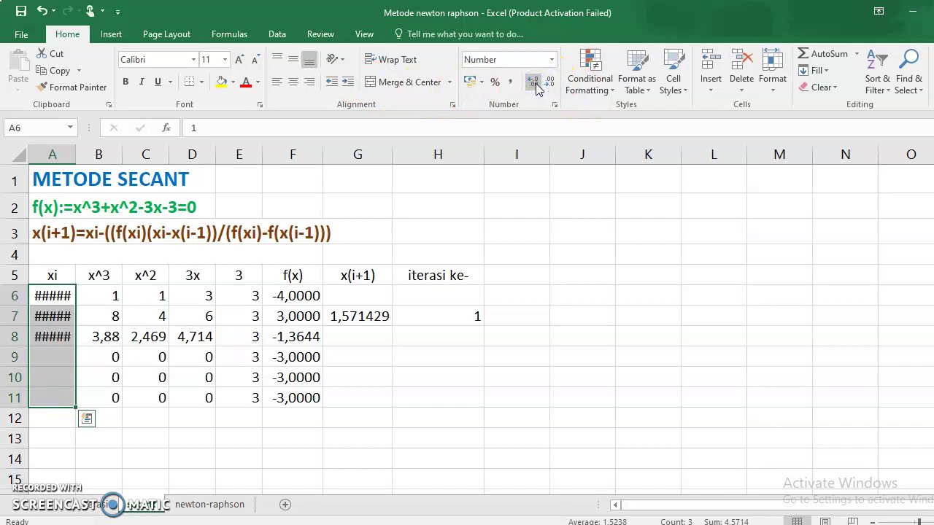
drag(76, 159, 97, 169)
Format the x(i+1) cells G7:G11 to show four decimal places
drag(391, 295, 394, 398)
click(531, 83)
click(553, 83)
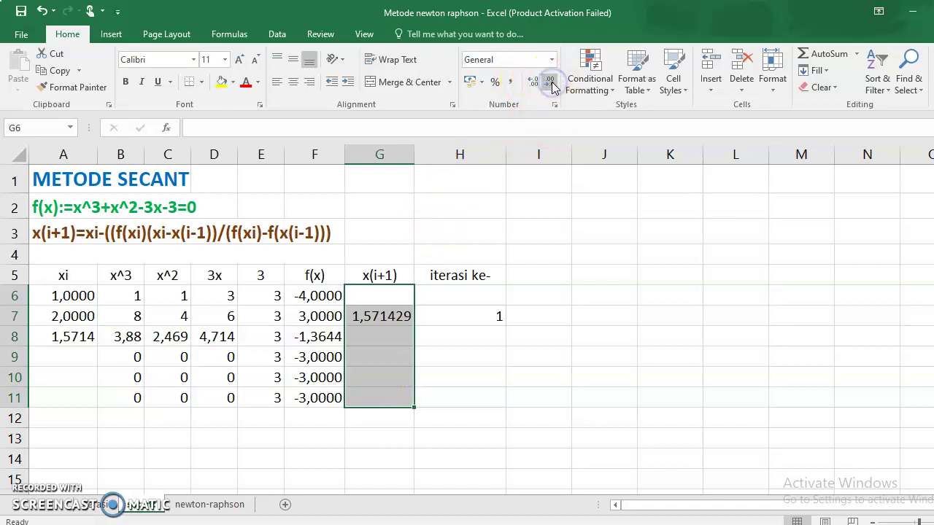
click(388, 321)
drag(391, 321, 402, 395)
click(553, 83)
click(552, 84)
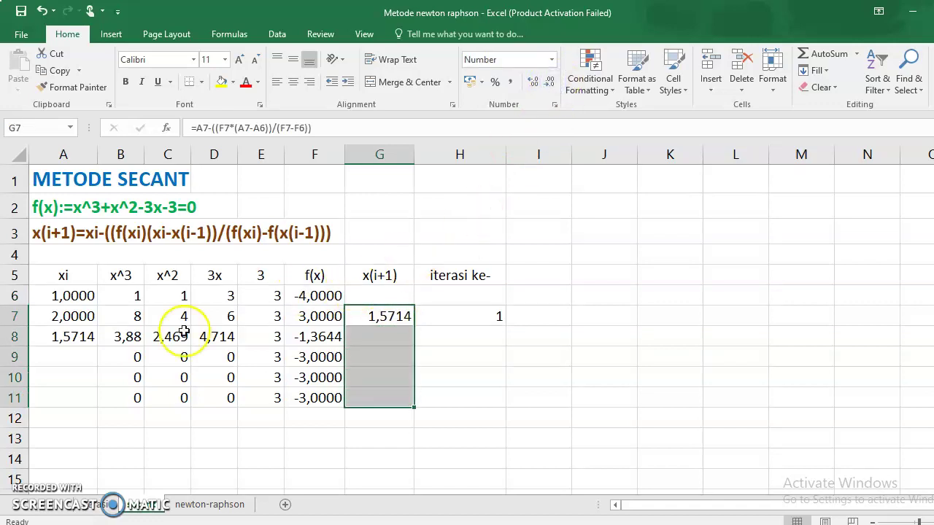
Highlight cell A8 and its source cell G7 with a yellow fill
click(75, 336)
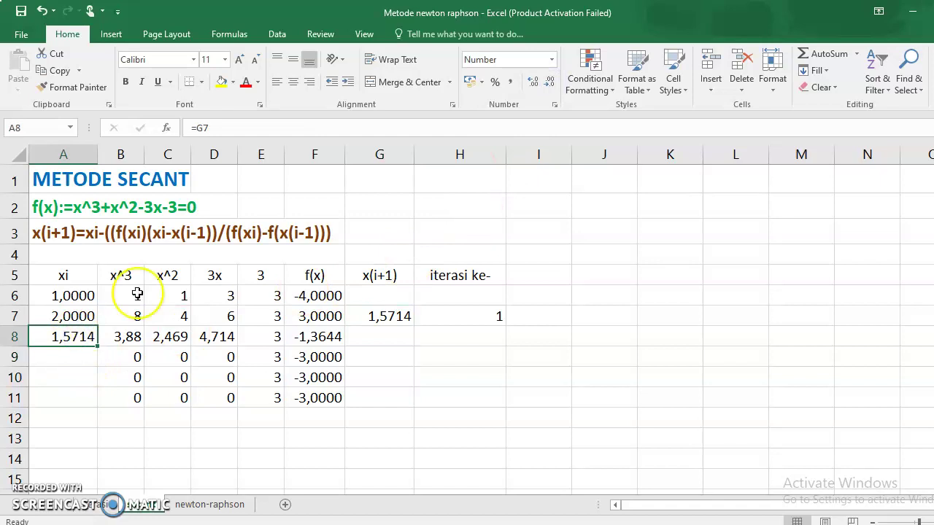
click(220, 81)
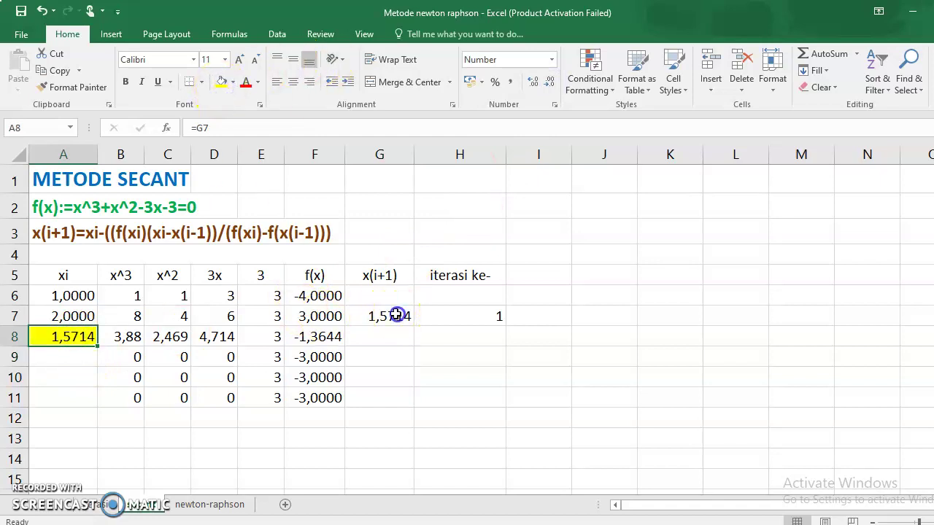
click(394, 316)
click(222, 82)
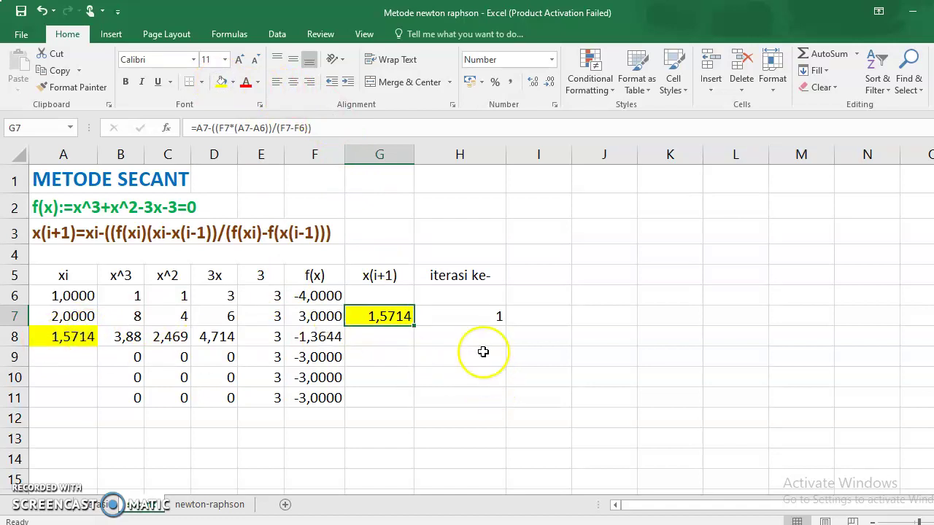
Fill the secant formula in G7 down the x(i+1) column to row 11
click(320, 341)
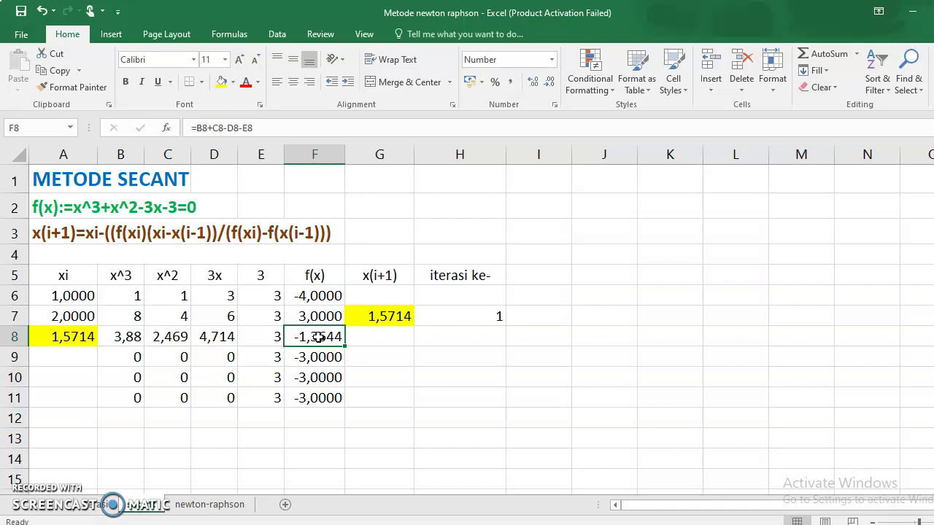
click(400, 318)
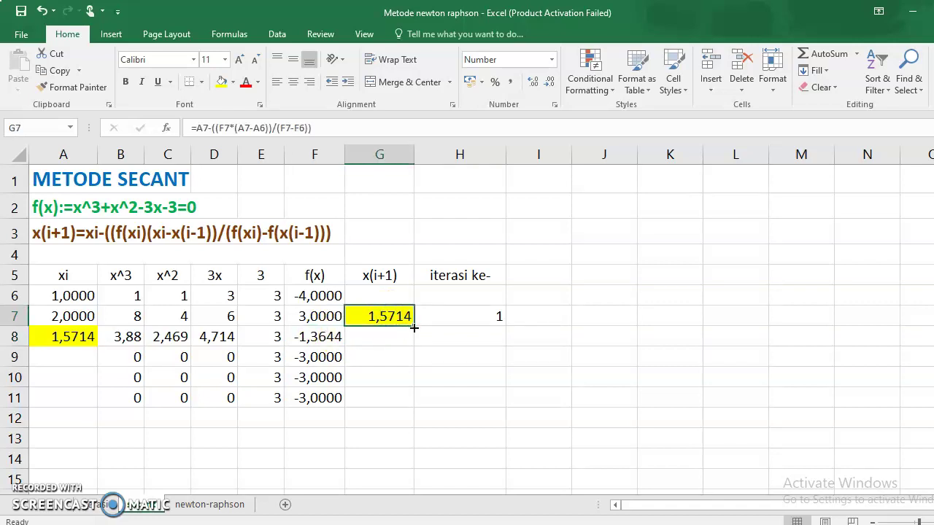
drag(414, 327, 401, 404)
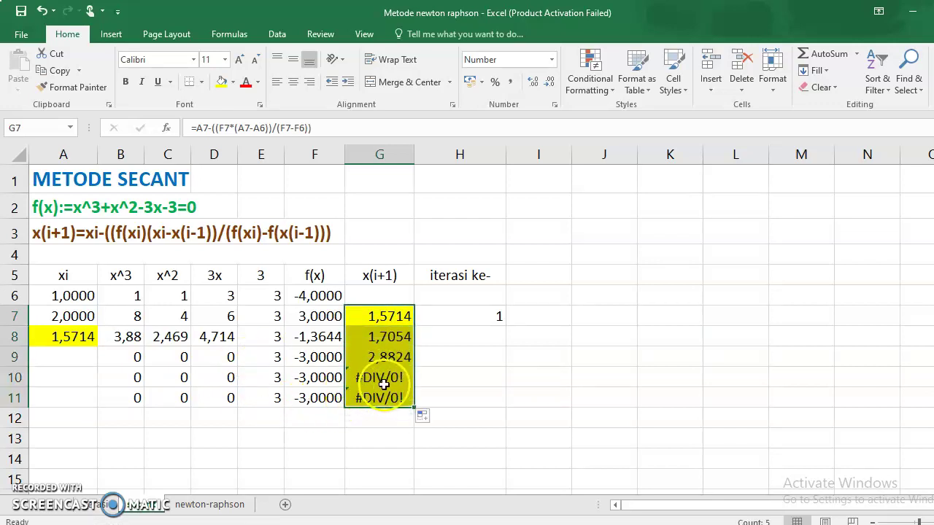
Examine the filled x(i+1) formulas and the xi and f(x) cells that the one in G8 references
click(383, 379)
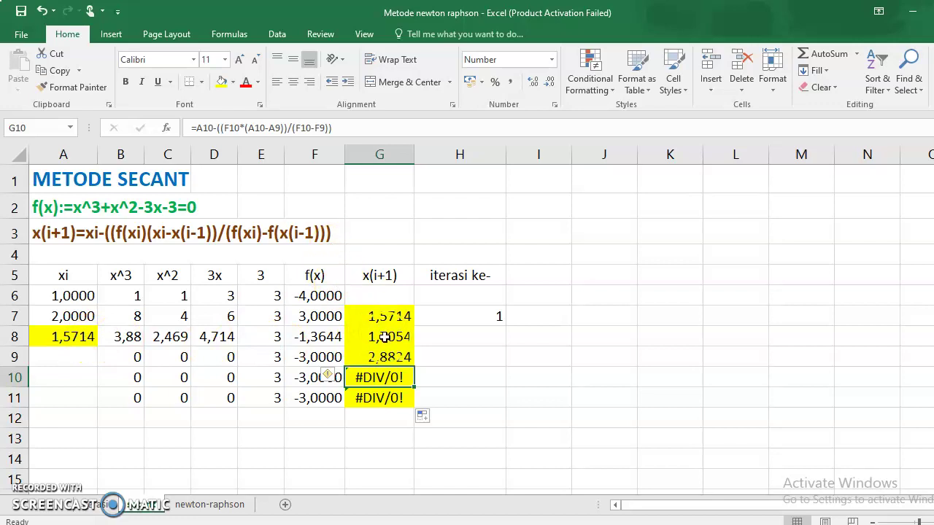
click(384, 337)
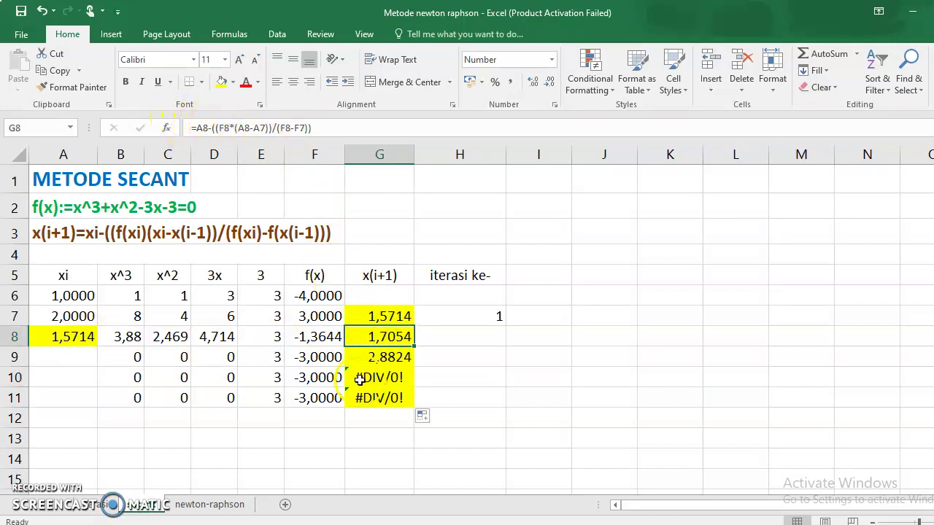
click(381, 316)
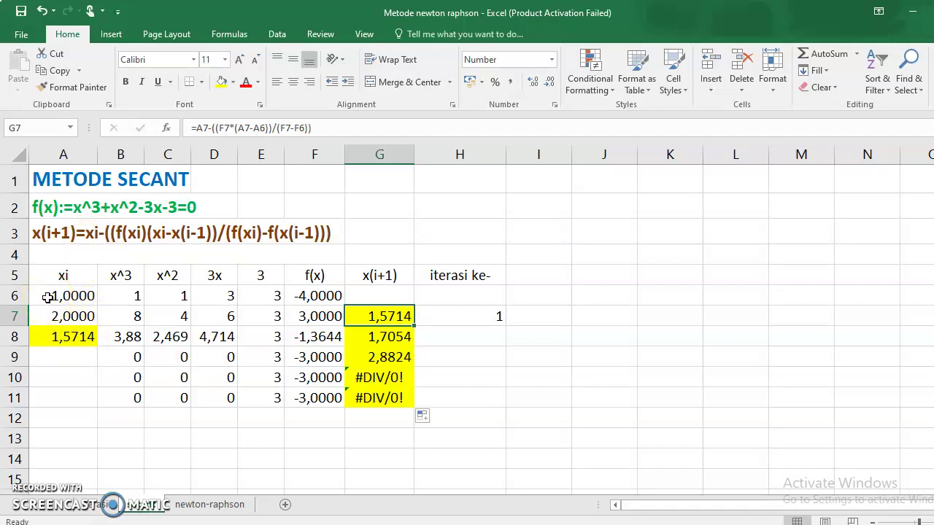
click(398, 336)
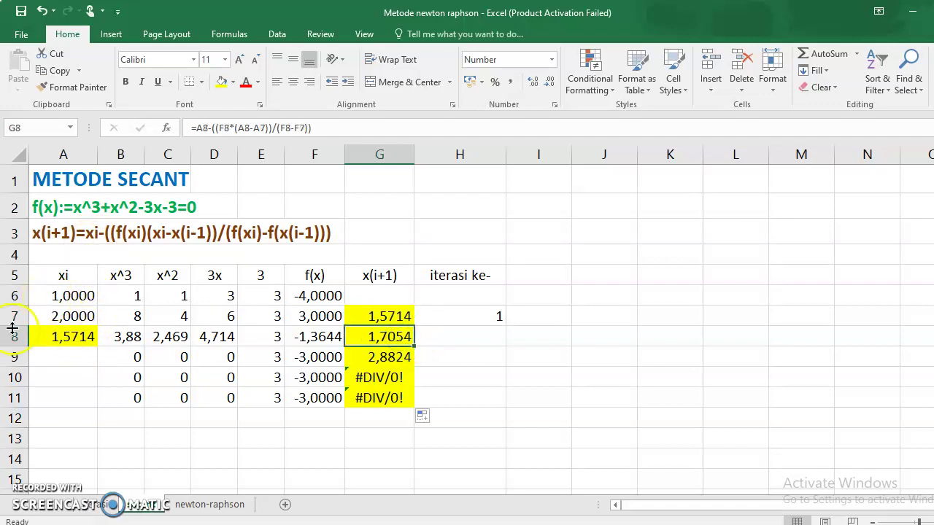
click(39, 316)
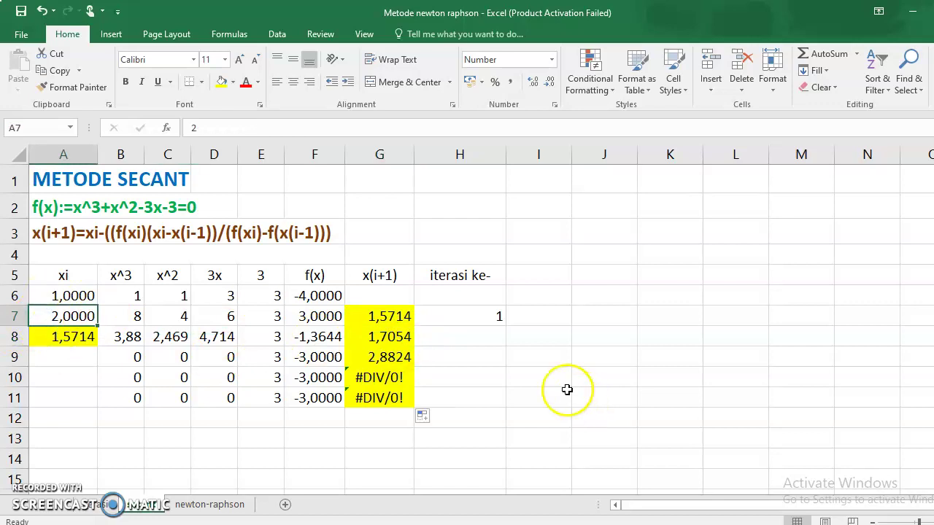
click(368, 338)
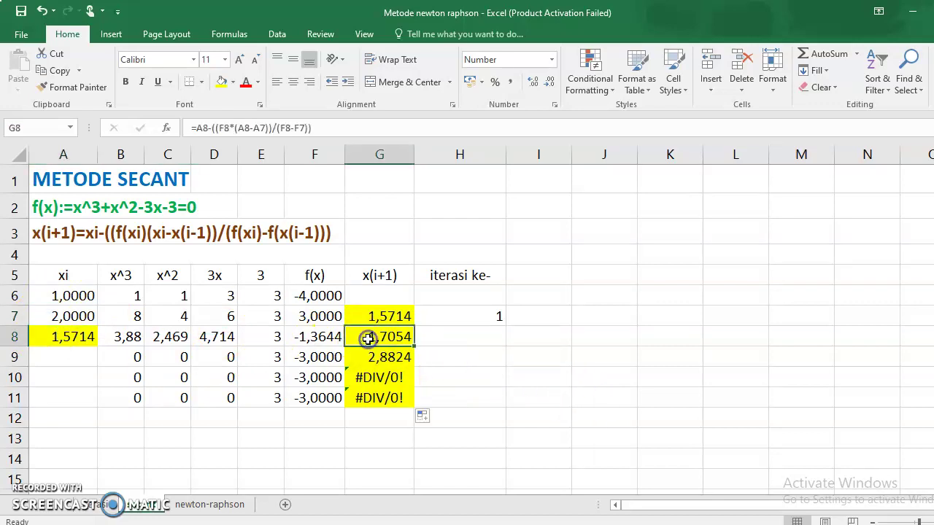
click(204, 128)
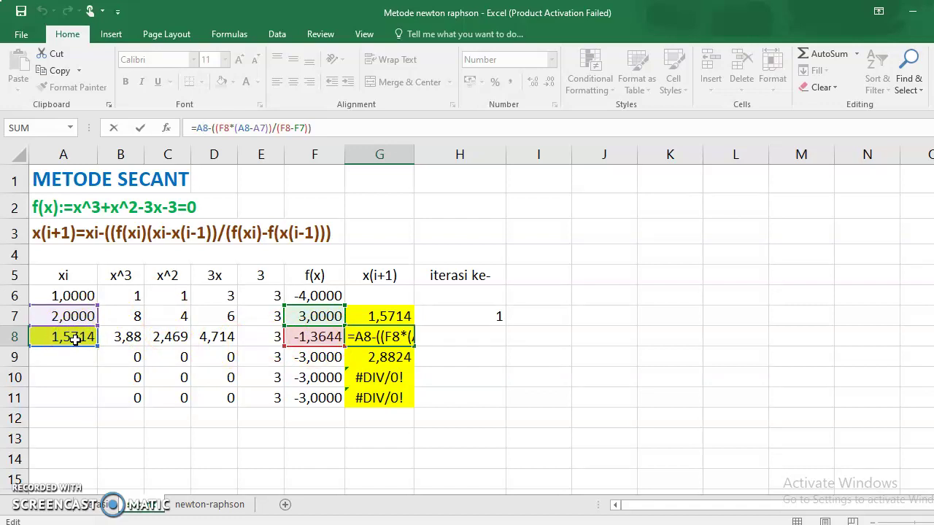
key(Return)
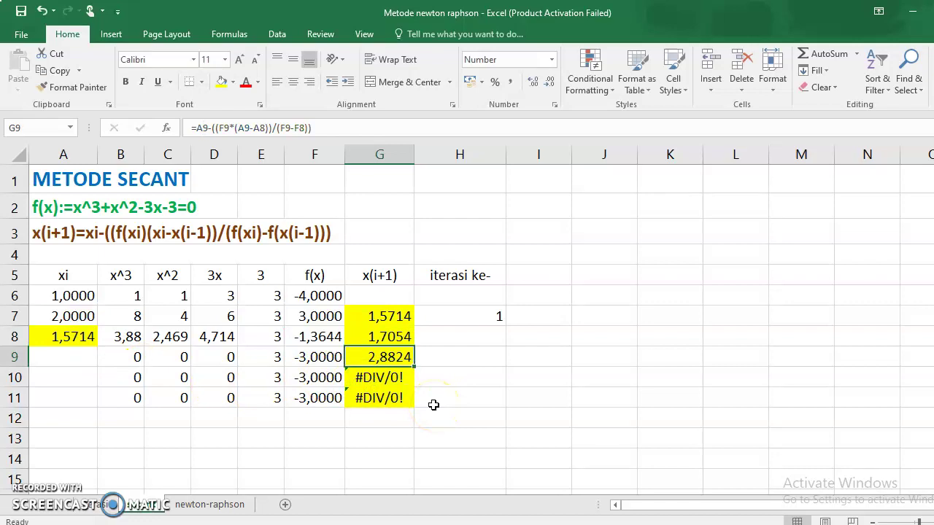
Fill the xi formula in A8 down to A11
click(63, 338)
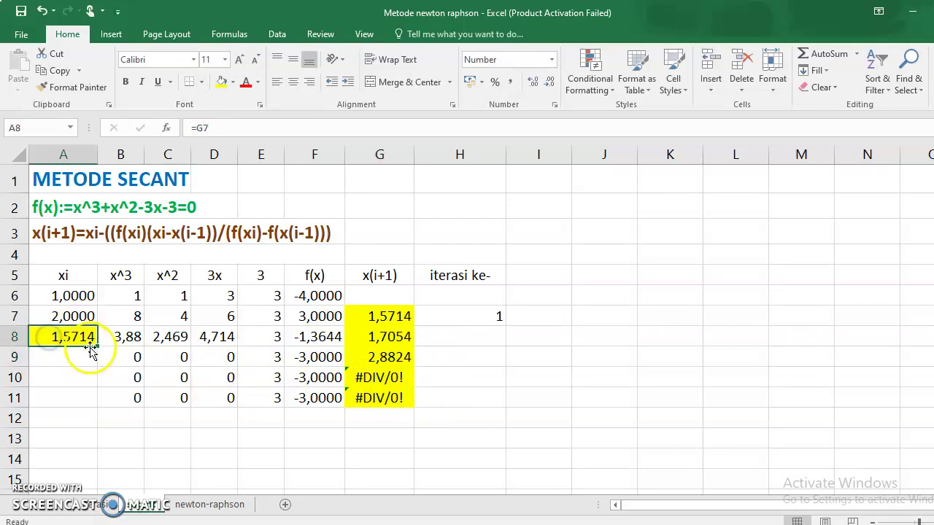
drag(98, 348, 94, 407)
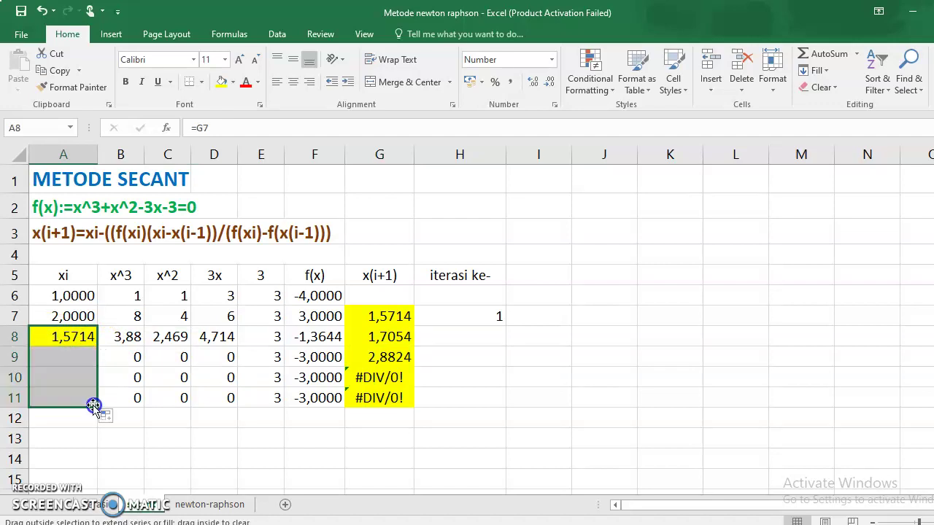
Highlight the x(i+1) result in G8 and the matching xi value in A9 with a red fill
click(375, 341)
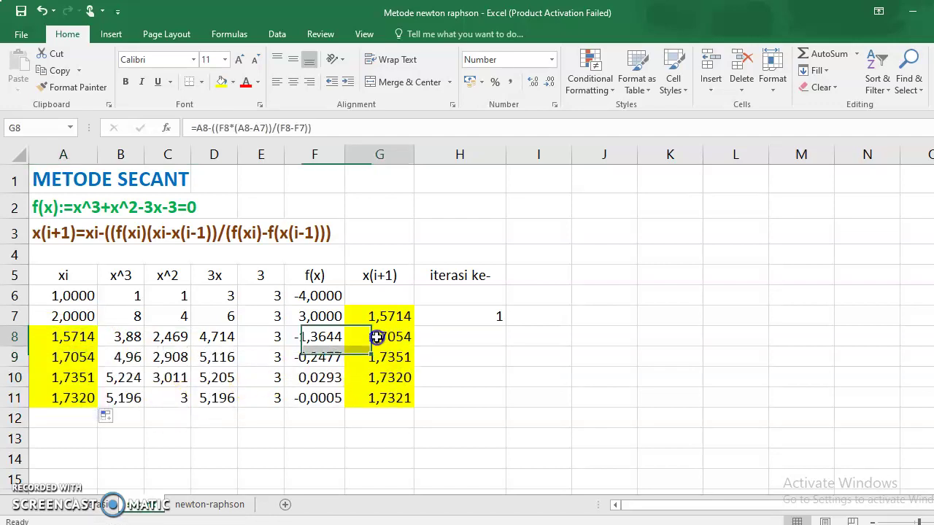
click(234, 83)
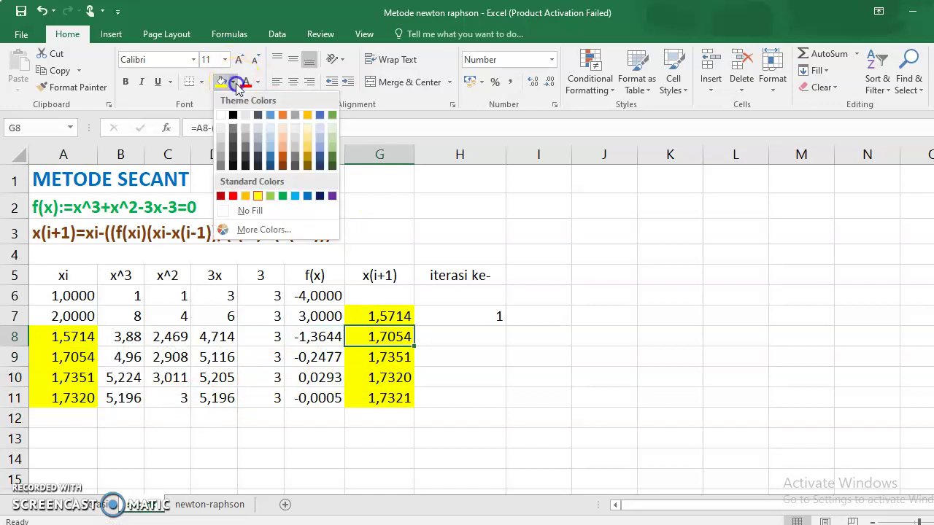
click(235, 199)
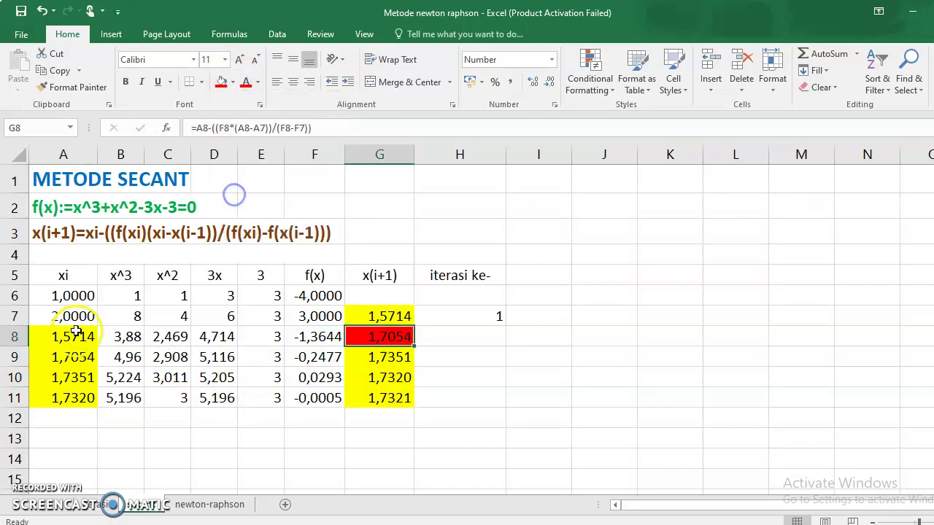
click(69, 355)
click(223, 83)
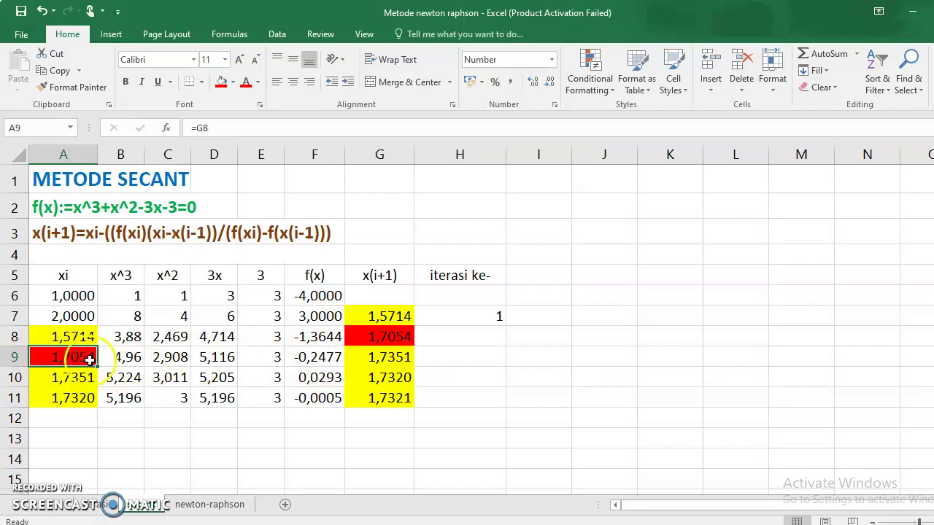
Enter iteration numbers 2 and 3 in H8 and H9 of the iterasi ke- column
click(459, 339)
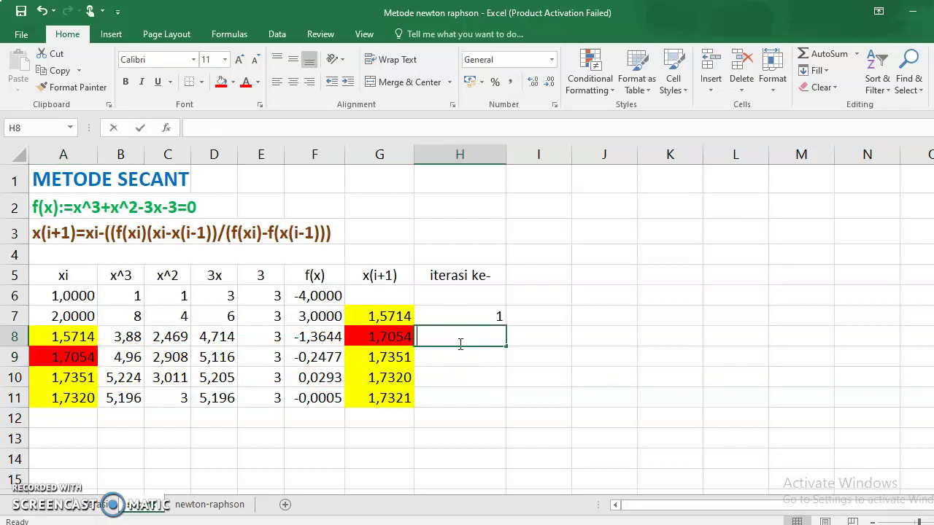
text(2)
click(479, 358)
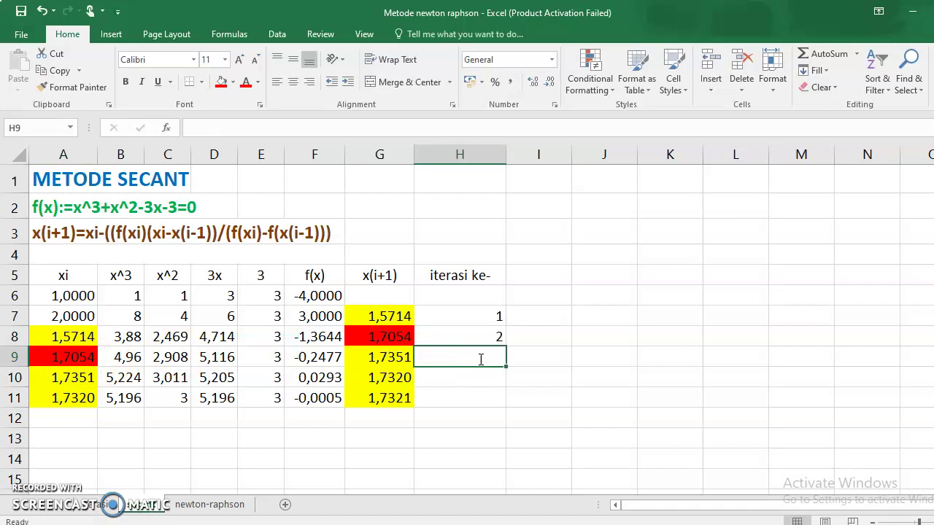
text(3)
click(480, 376)
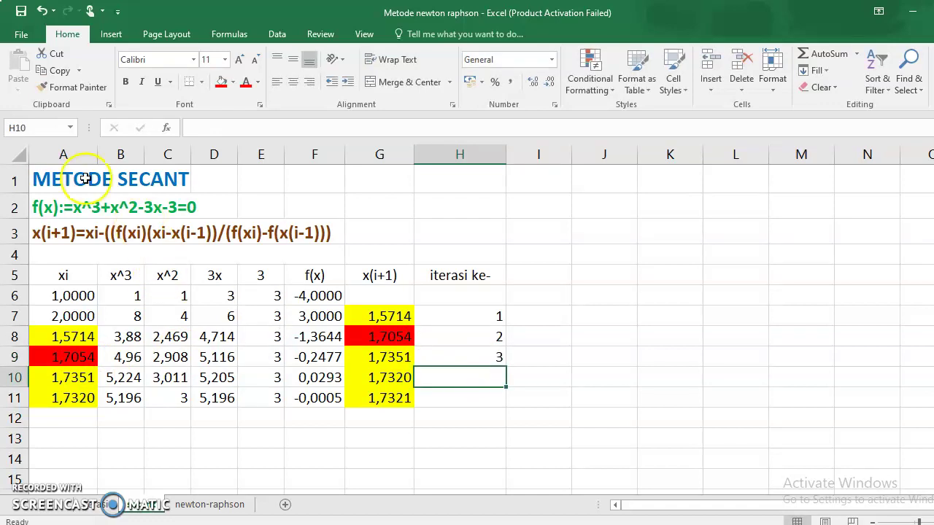
Insert a blank column before the xi column and select cell A5 in its header row
click(58, 155)
right_click(55, 155)
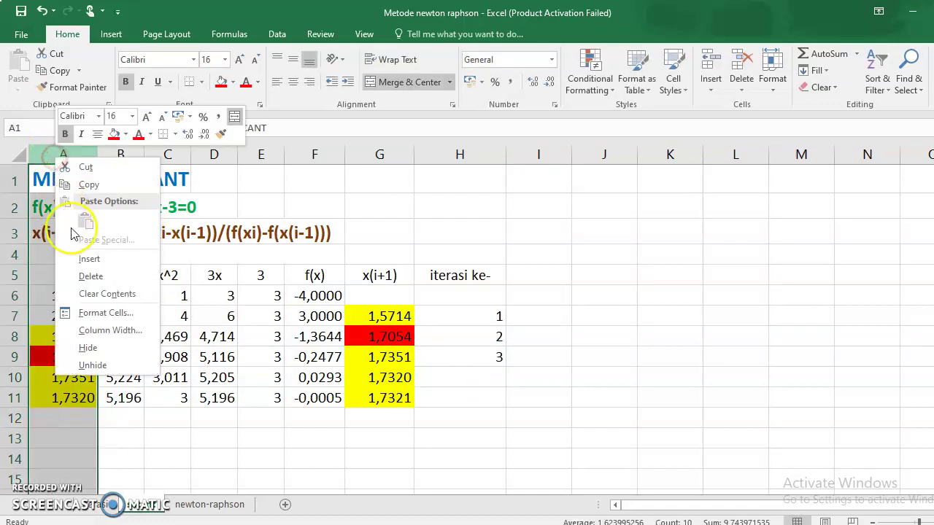
click(89, 260)
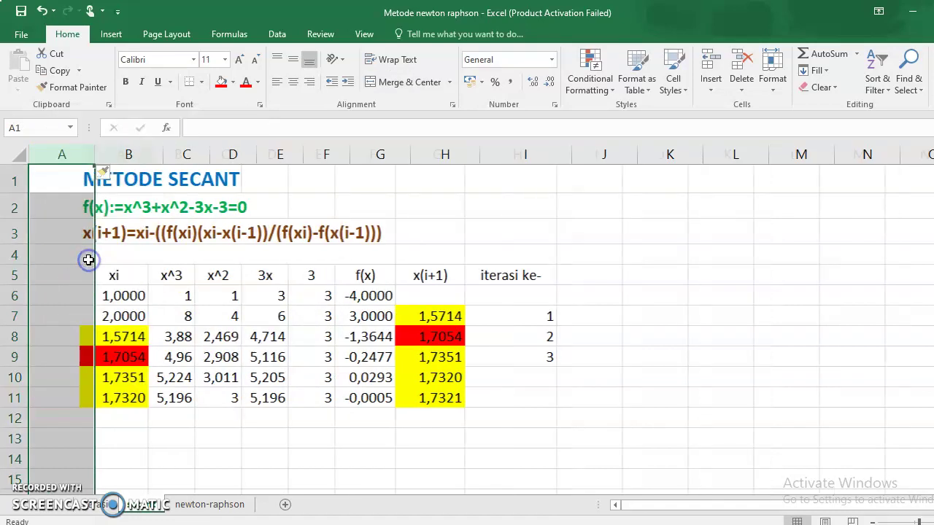
click(80, 274)
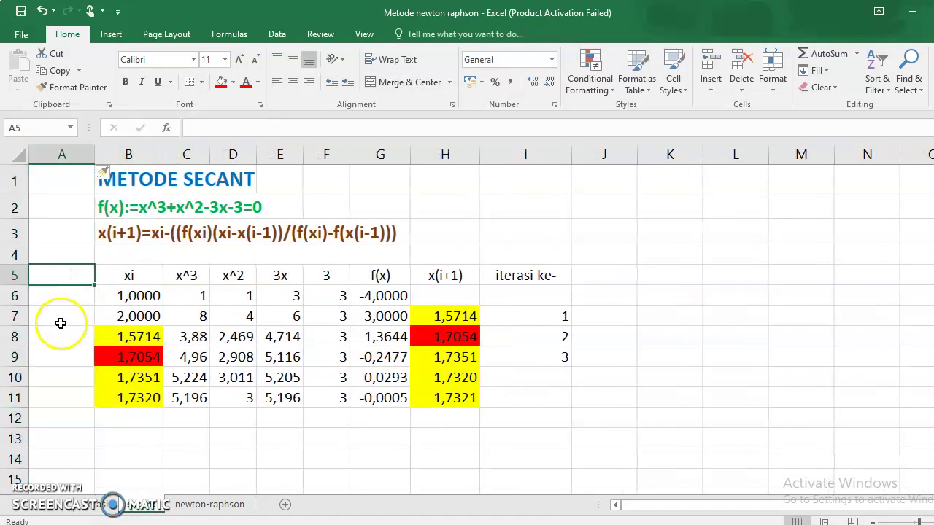
Enter the header x in A5 and the labels x1, x2 and x3 in A6 to A8
text(x)
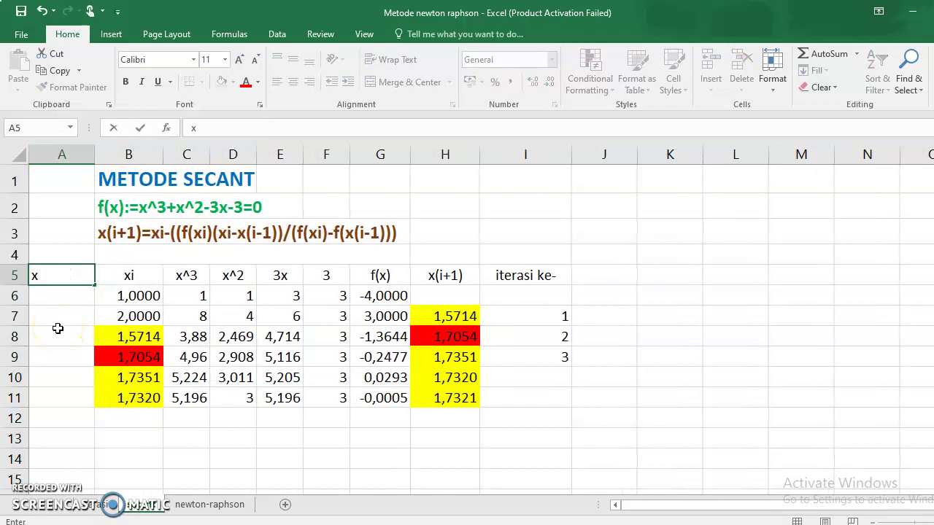
click(62, 296)
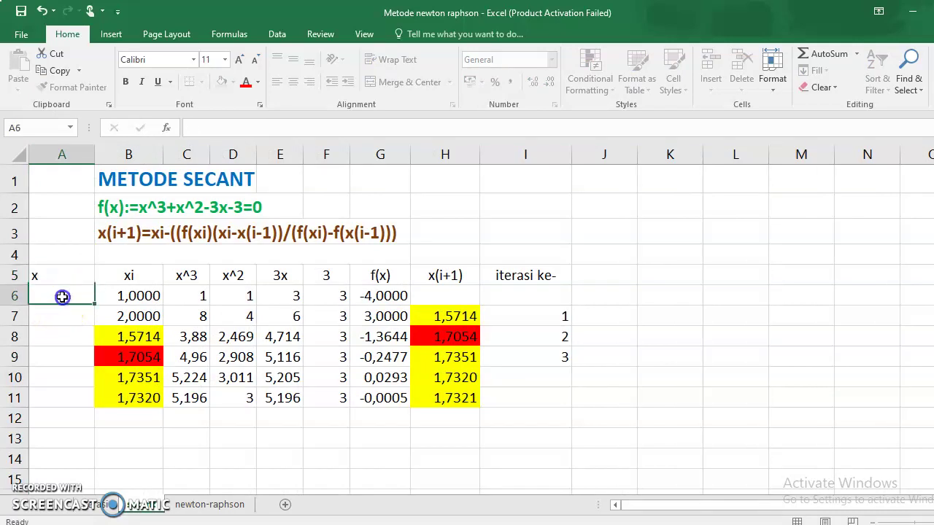
text(x1)
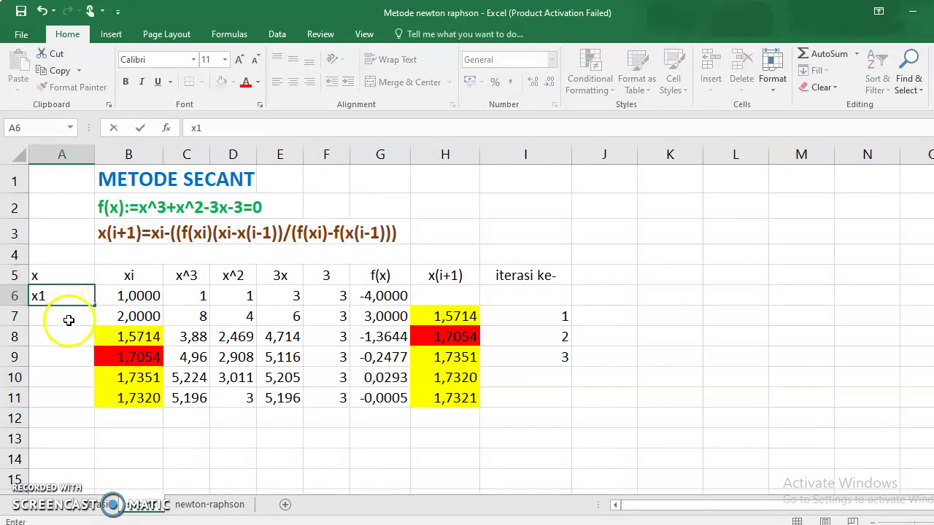
click(69, 320)
text(x1)
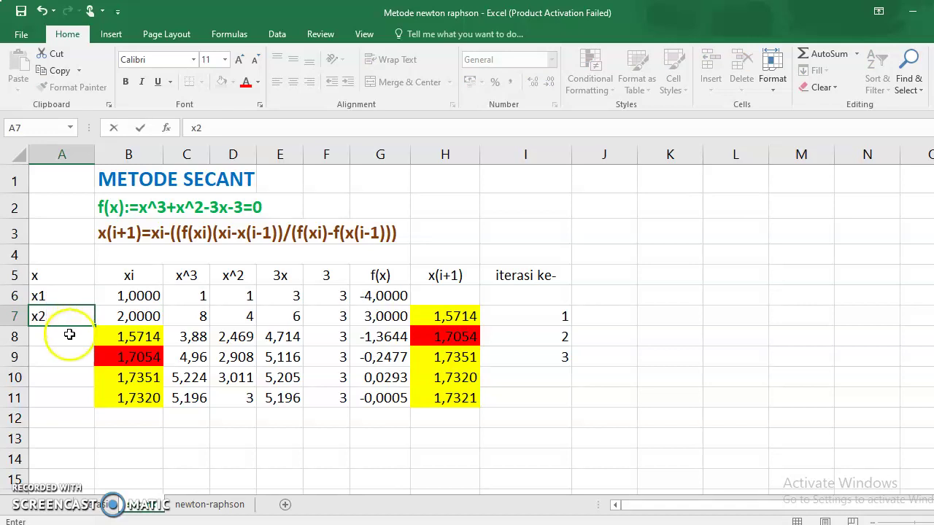
click(69, 336)
text(x)
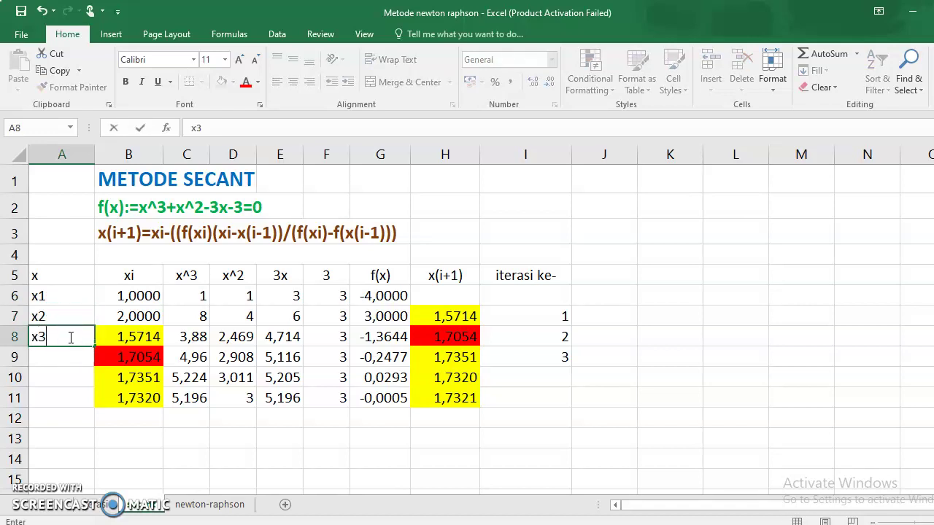
text(3)
Continue the row labels with x4, x5 and x6 in A9 to A11
click(62, 357)
text(x4)
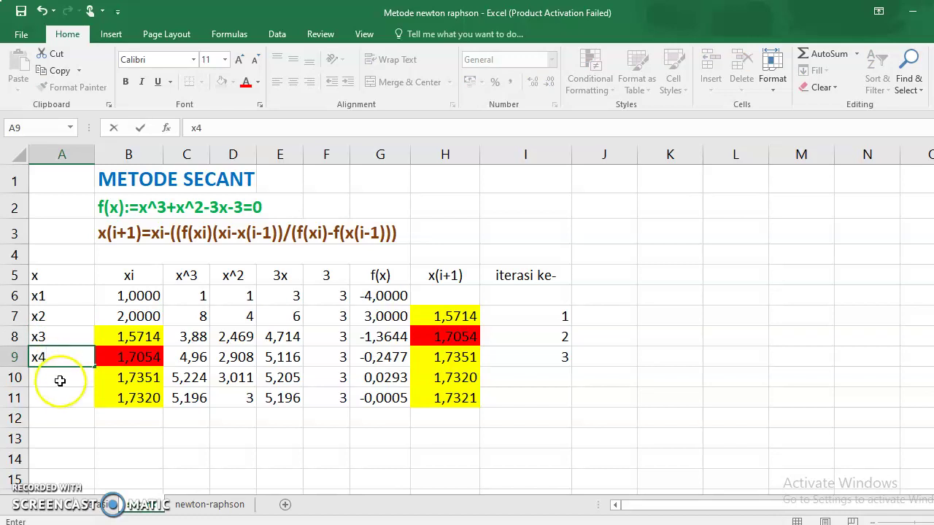
click(60, 380)
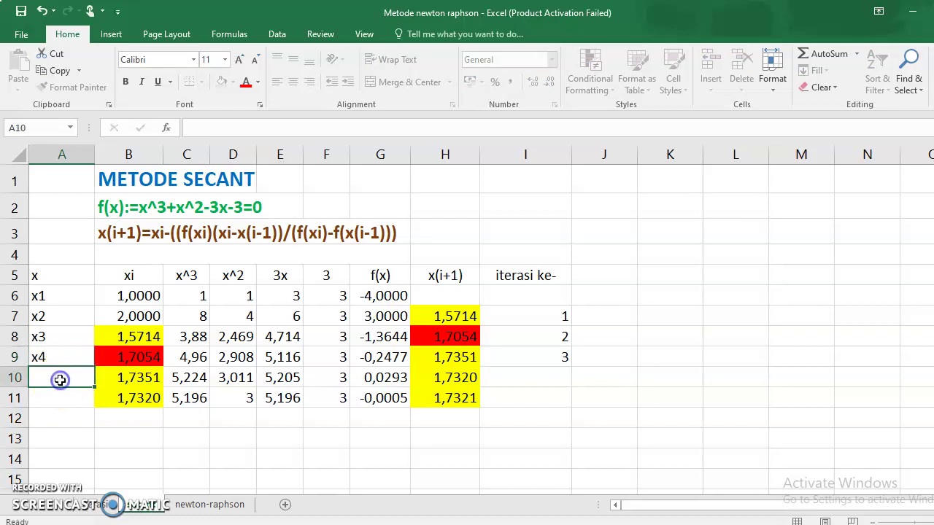
text(x)
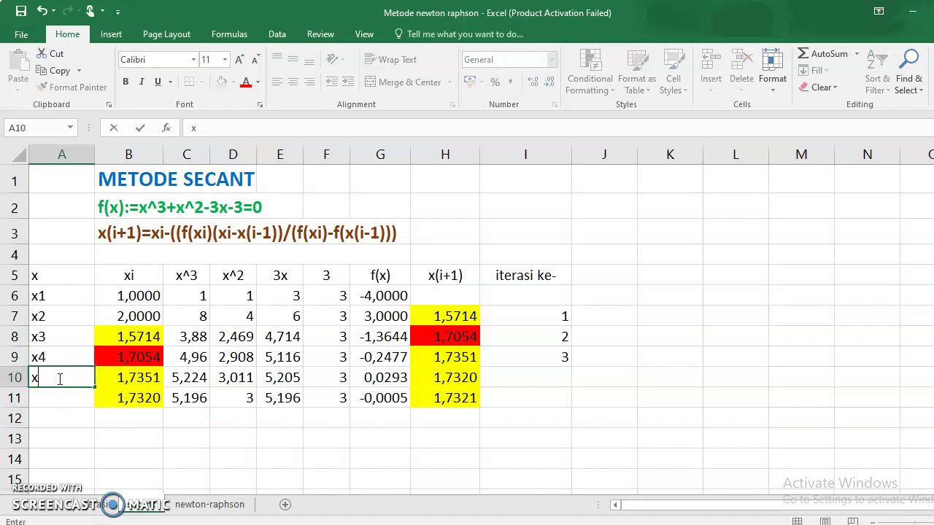
text(5)
click(57, 397)
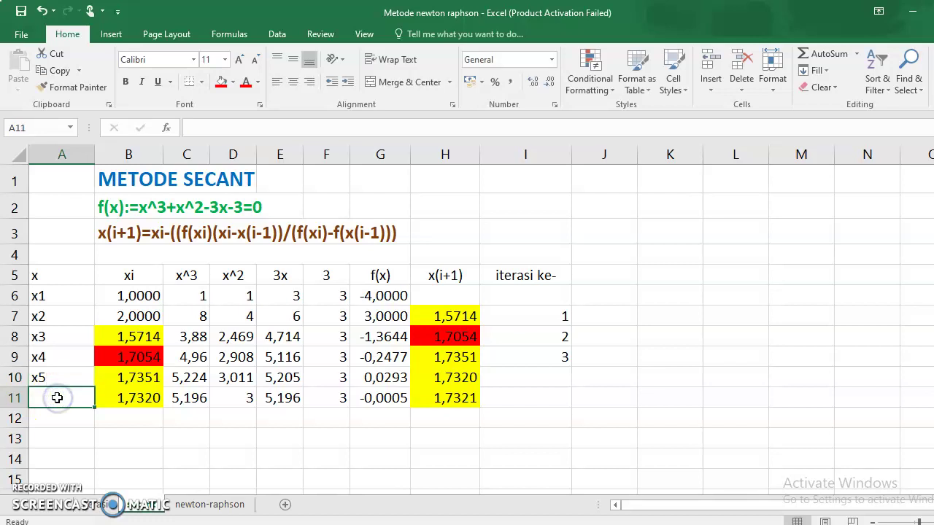
text(x6)
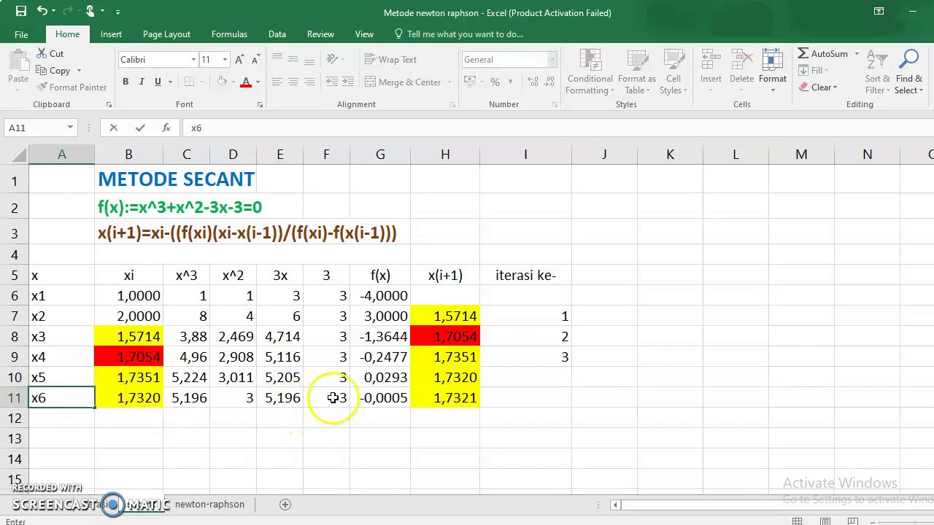
Highlight the x(i+1) result in H9 and the matching xi value in B10 with a light green fill
click(137, 359)
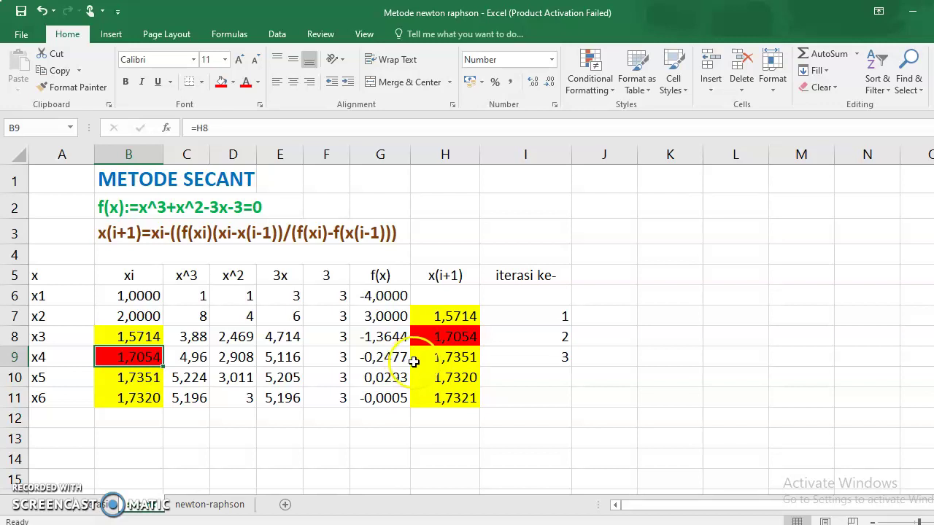
click(458, 359)
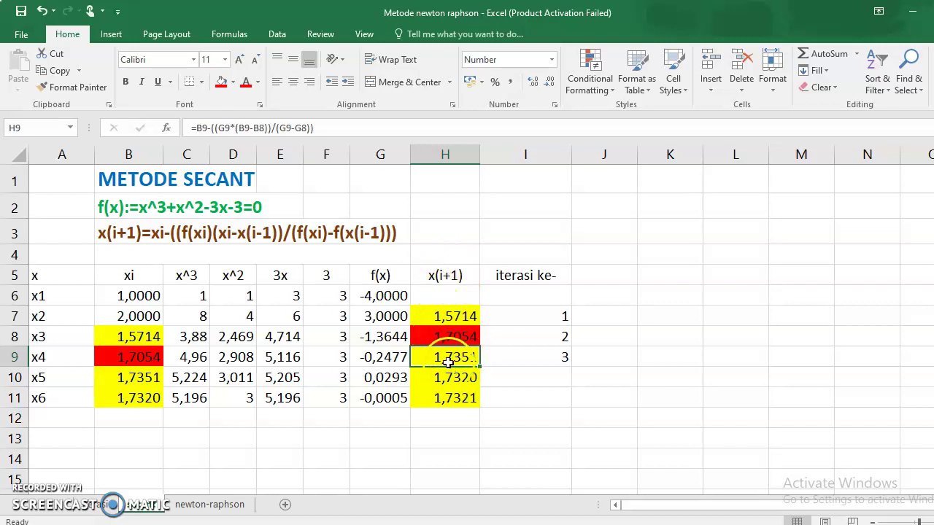
click(225, 83)
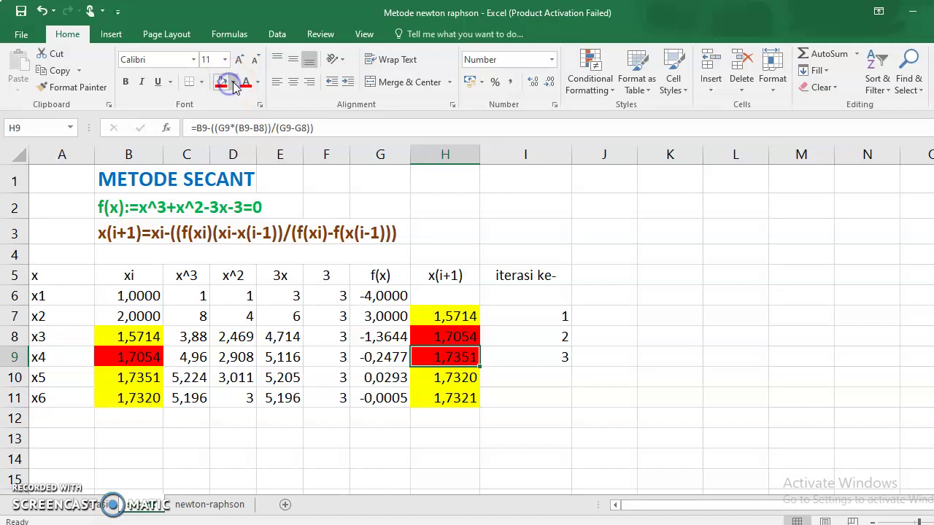
click(234, 84)
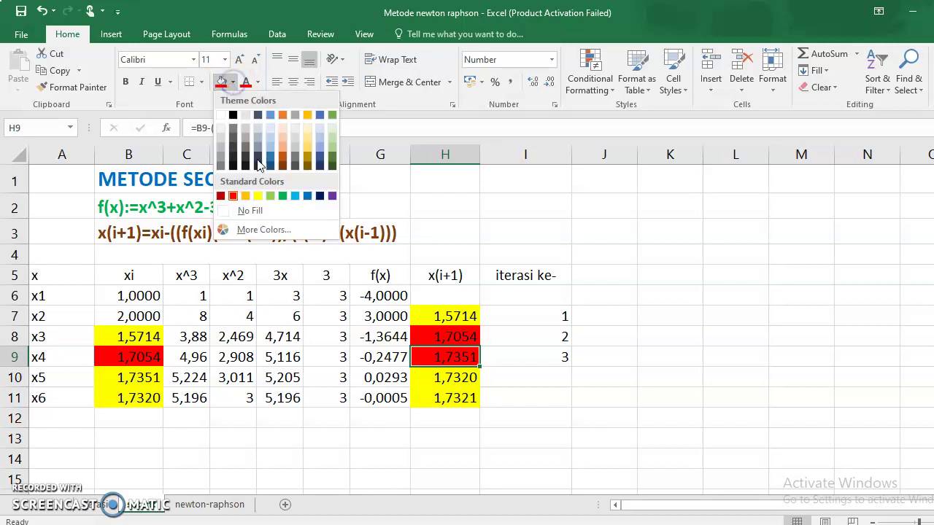
click(272, 198)
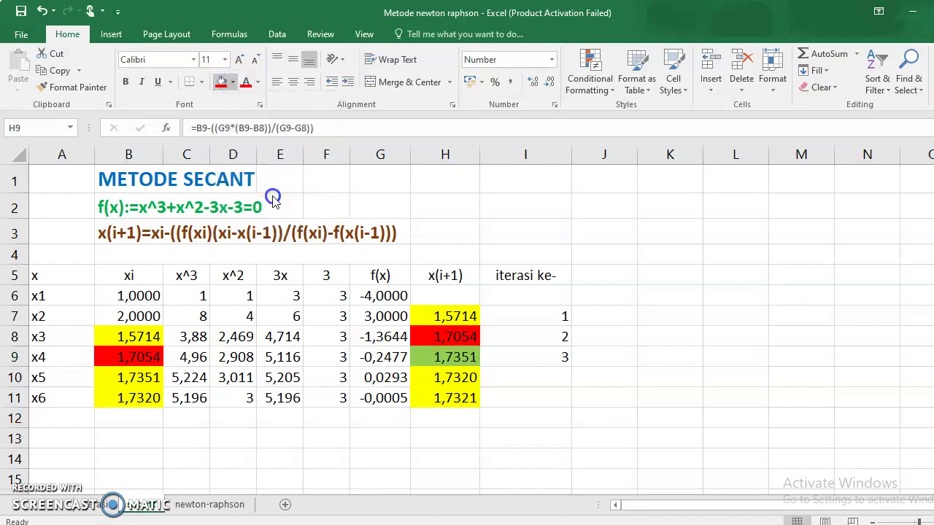
click(131, 381)
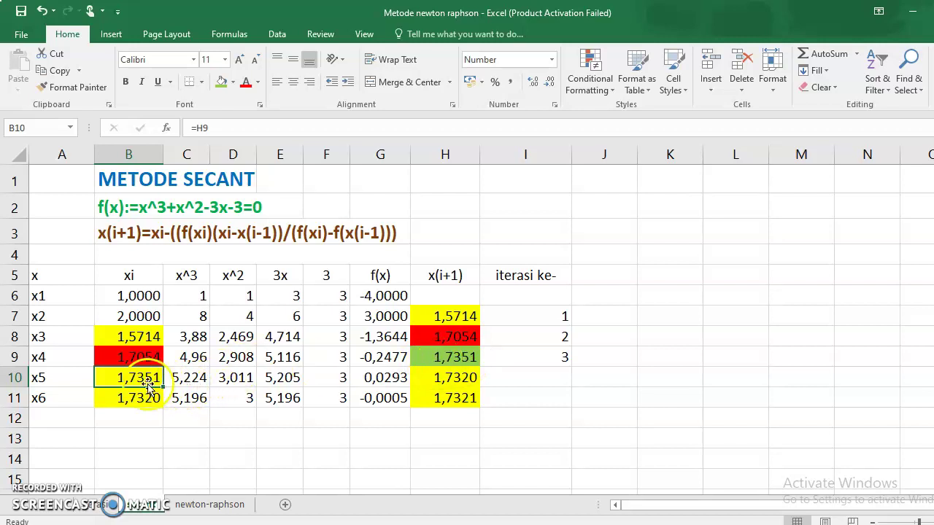
click(221, 82)
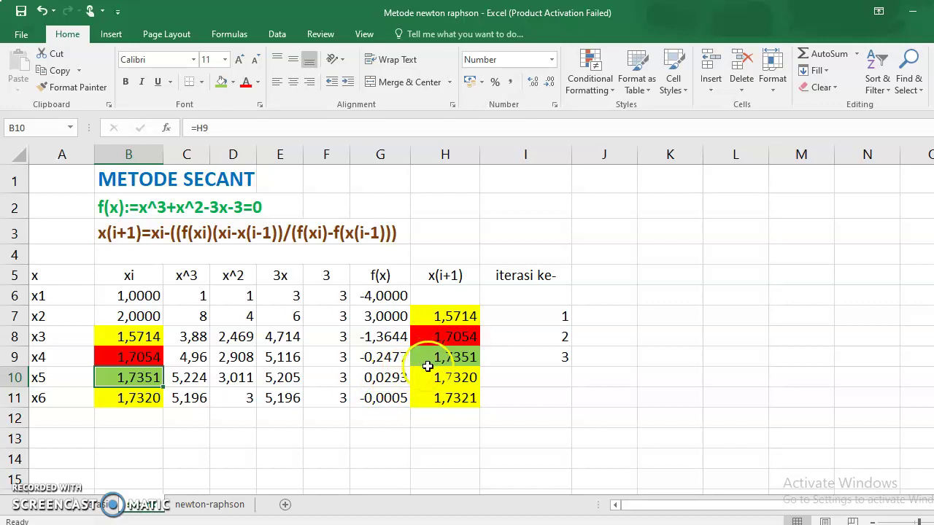
Enter iteration number 4 in I10 of the iterasi ke- column
click(460, 380)
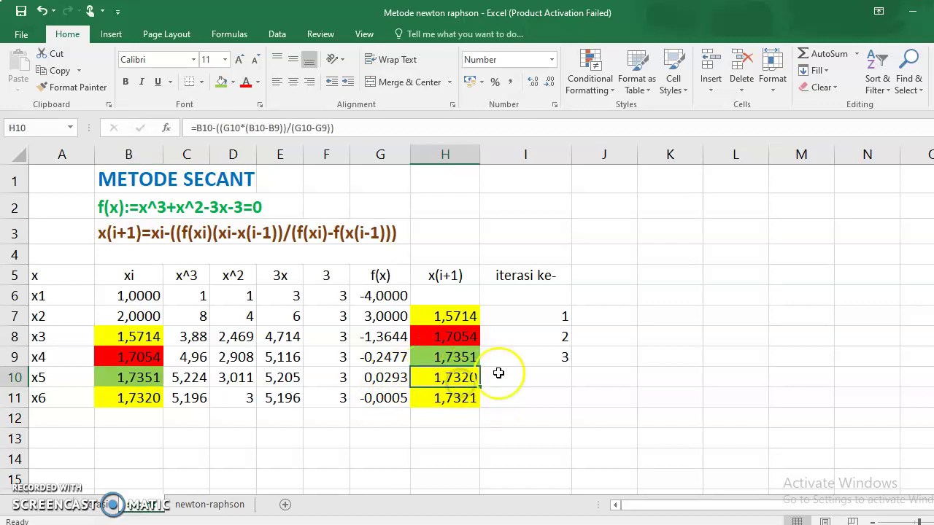
click(520, 375)
text(4)
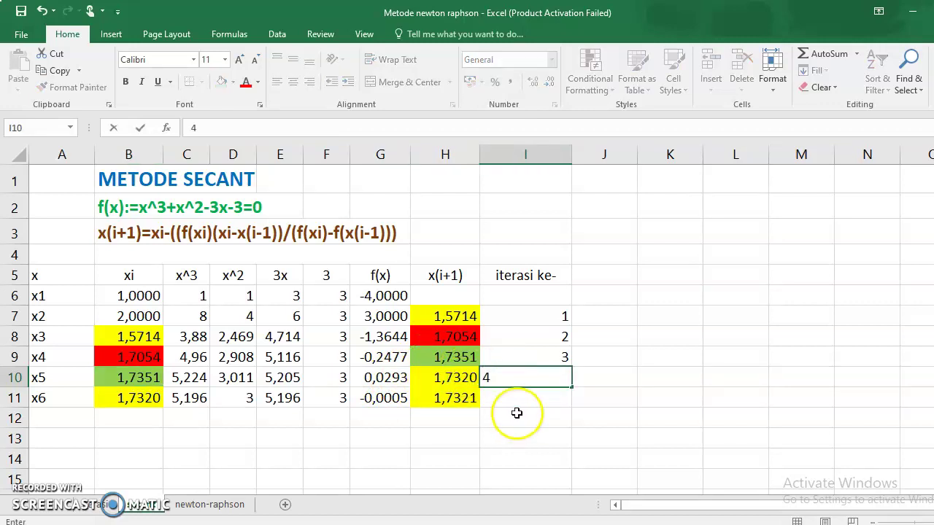
key(Return)
Highlight the x(i+1) result in H10 and the matching xi value in B11 with a dark orange fill
click(456, 381)
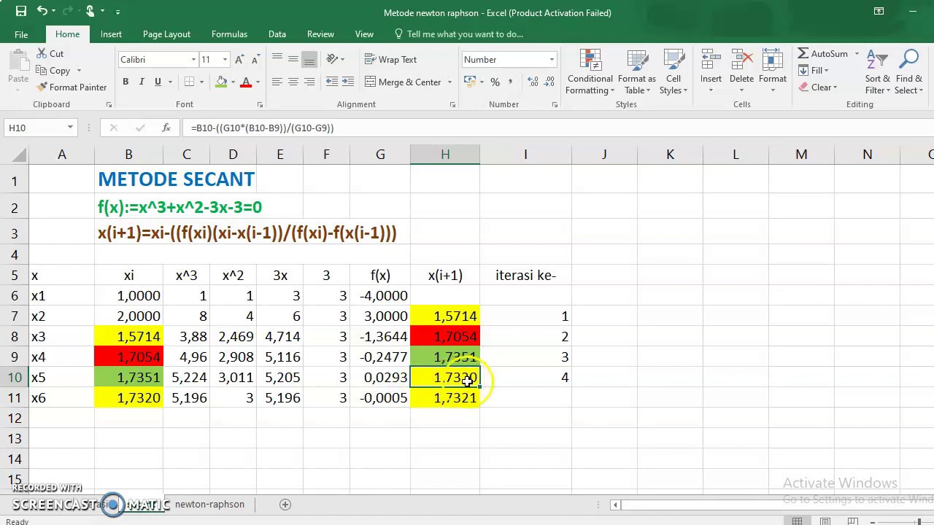
click(130, 399)
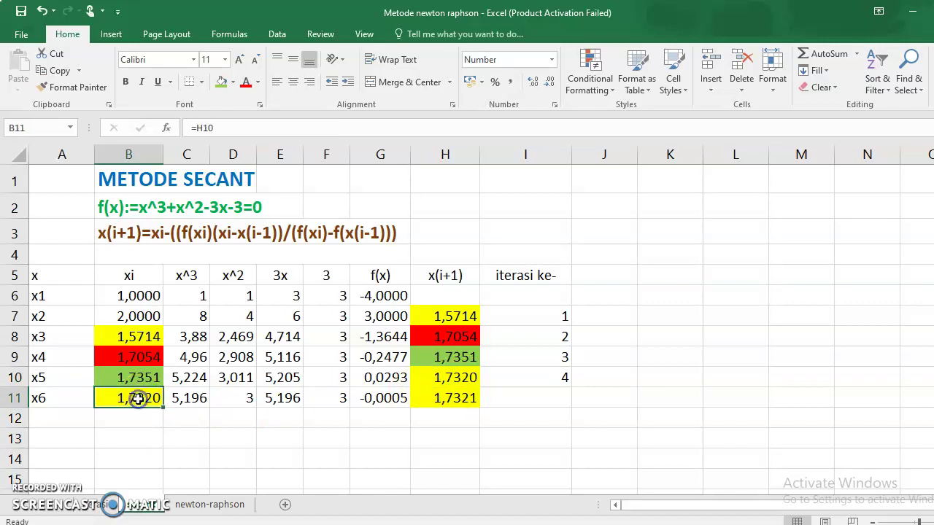
click(442, 378)
click(232, 84)
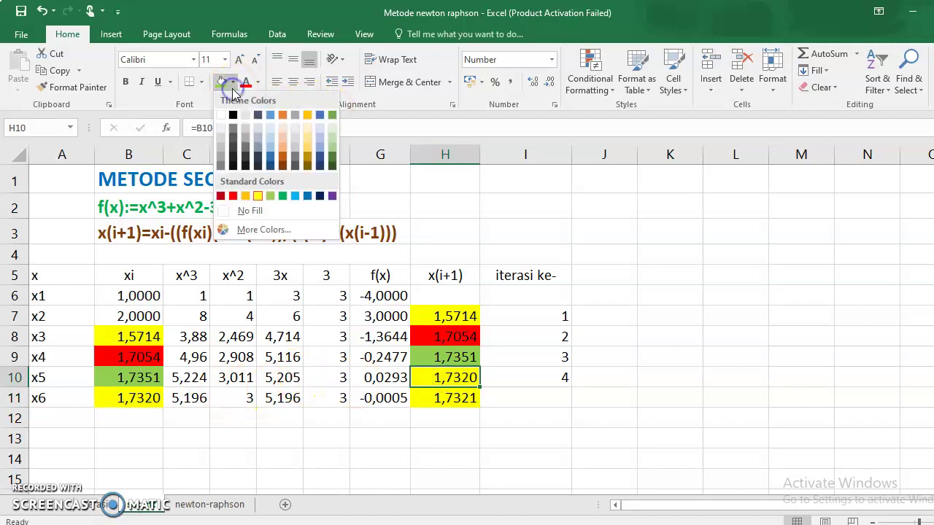
click(283, 162)
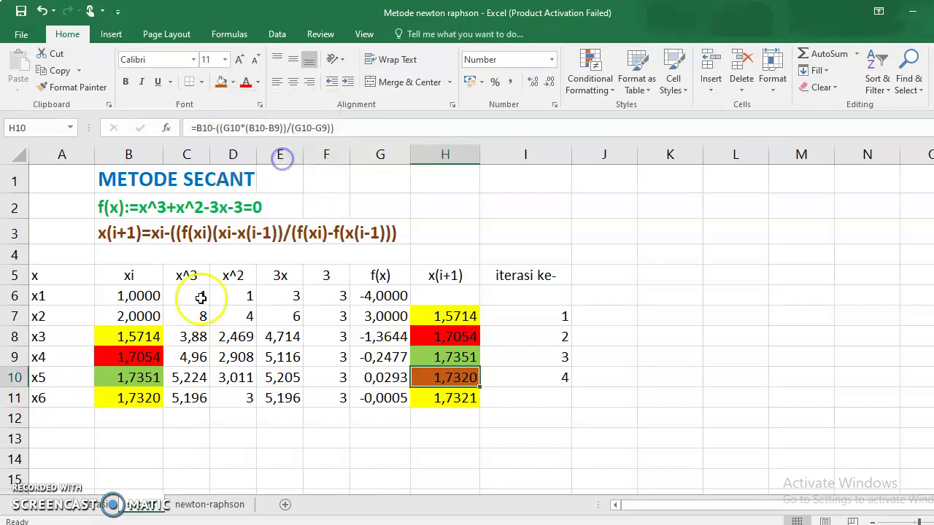
click(131, 398)
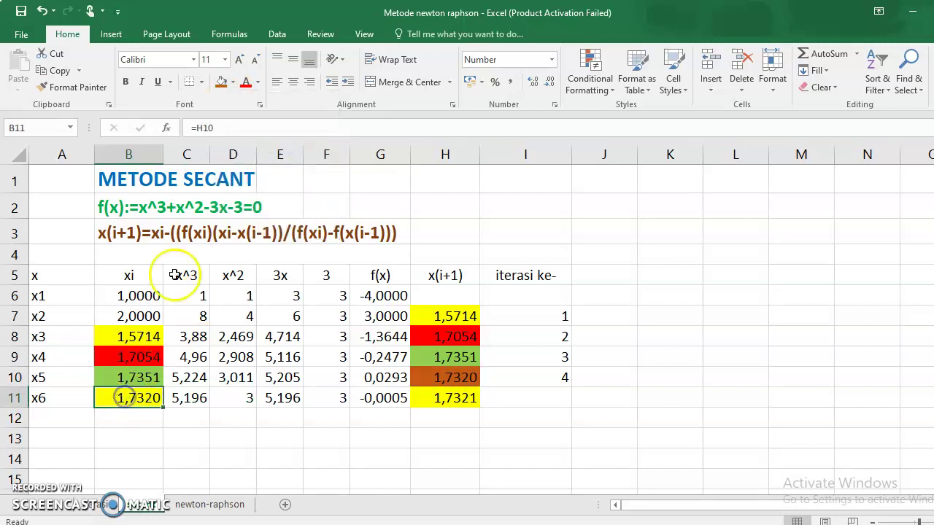
click(221, 82)
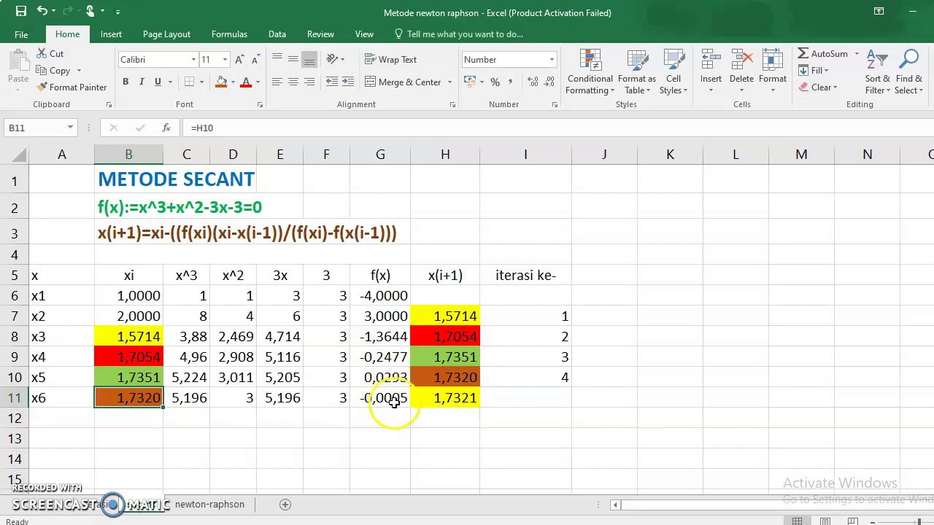
Enter iteration number 5 in I11 of the iterasi ke- column
click(526, 399)
text(5)
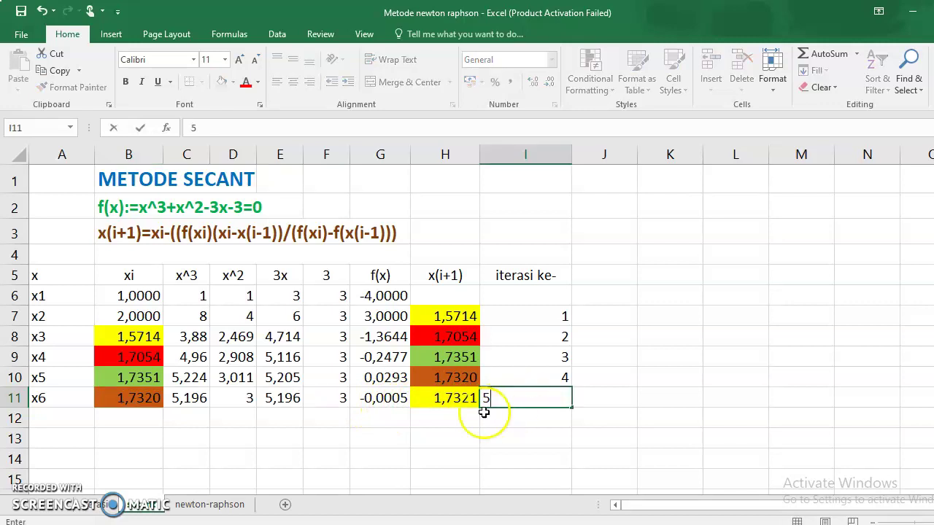
click(420, 441)
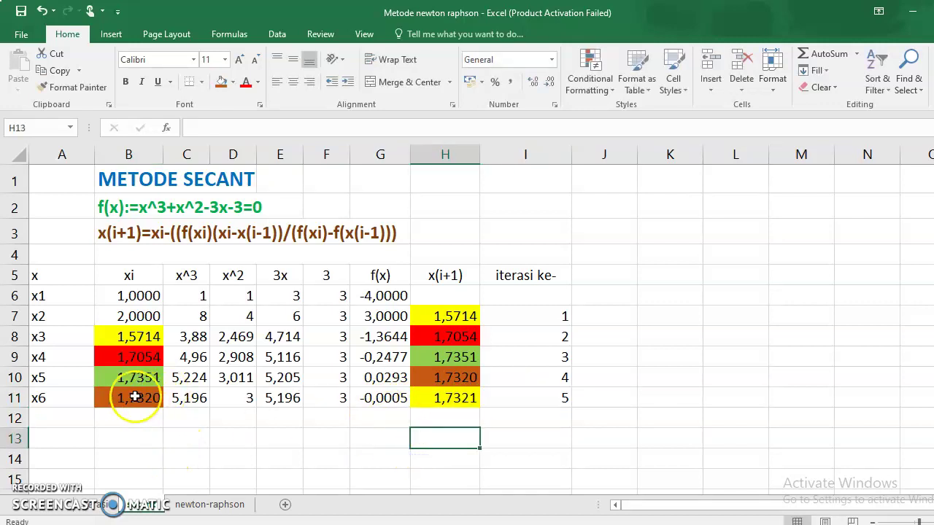
Extend the x labels through x8 in A13 and fill the xi formula from B11 down to B13
click(75, 378)
drag(74, 377, 96, 443)
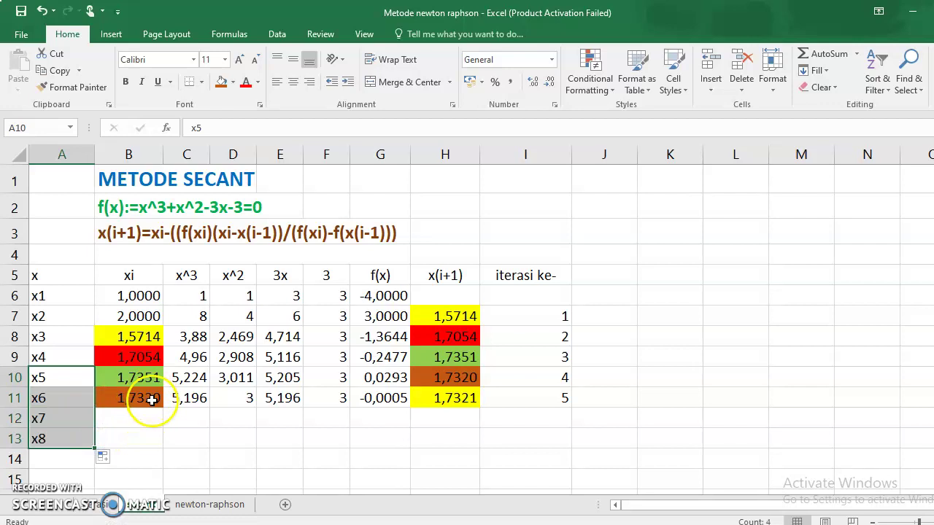
click(150, 396)
drag(162, 409, 157, 442)
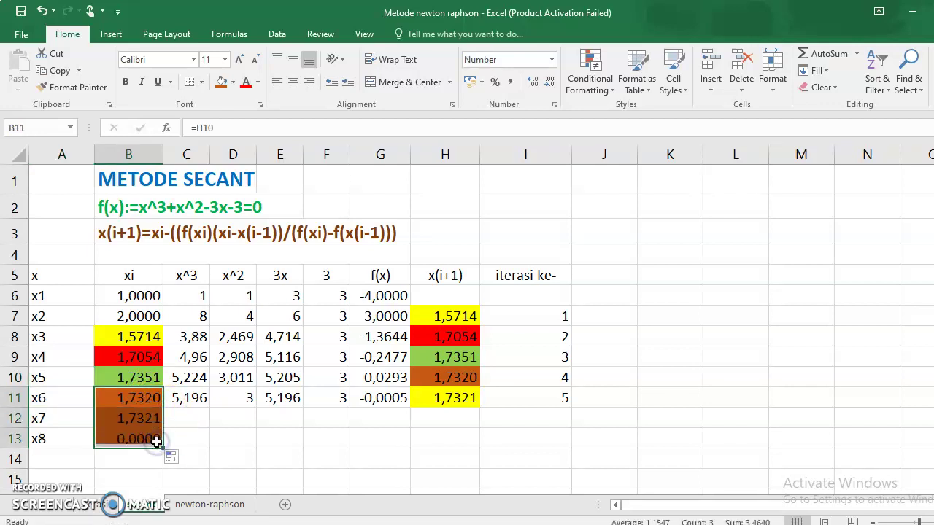
Fill the x^3, x^2 and 3x formulas from row 11 down to row 13
click(183, 400)
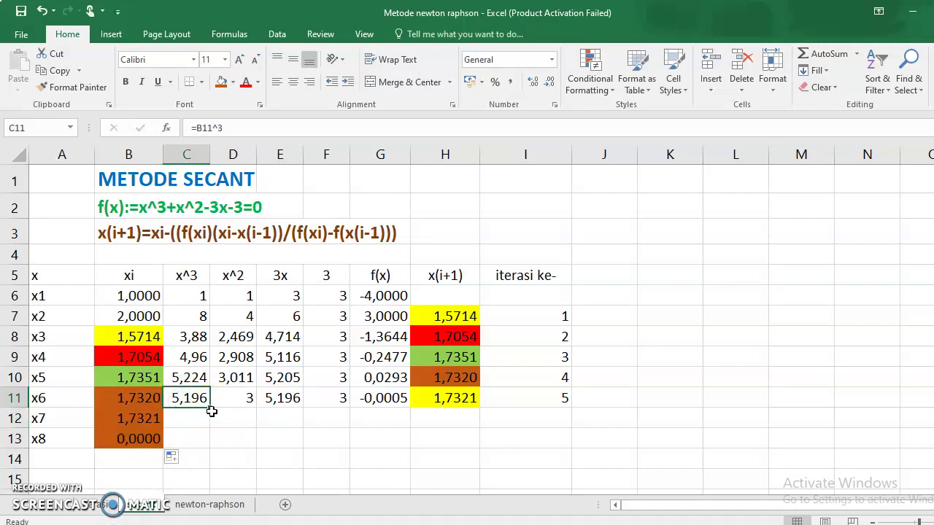
drag(209, 408, 210, 440)
click(233, 396)
drag(261, 413, 249, 444)
click(283, 398)
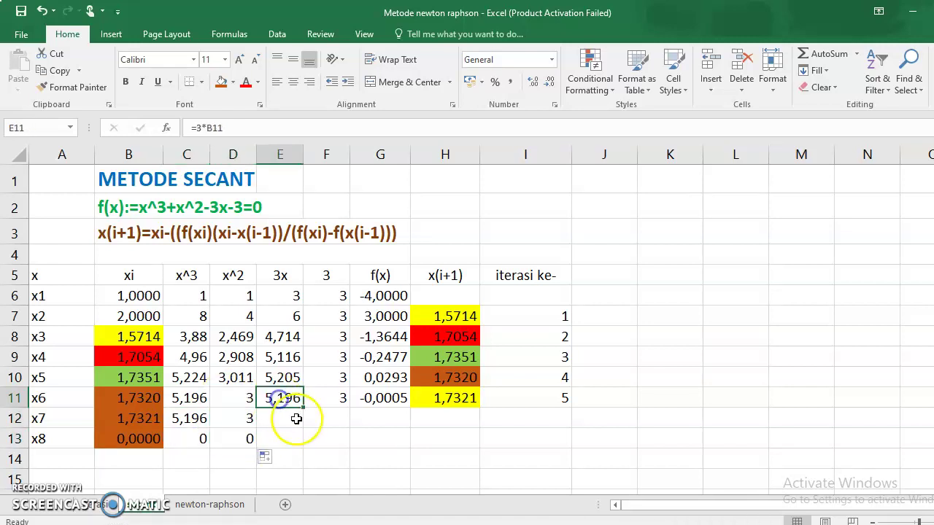
drag(304, 409, 303, 442)
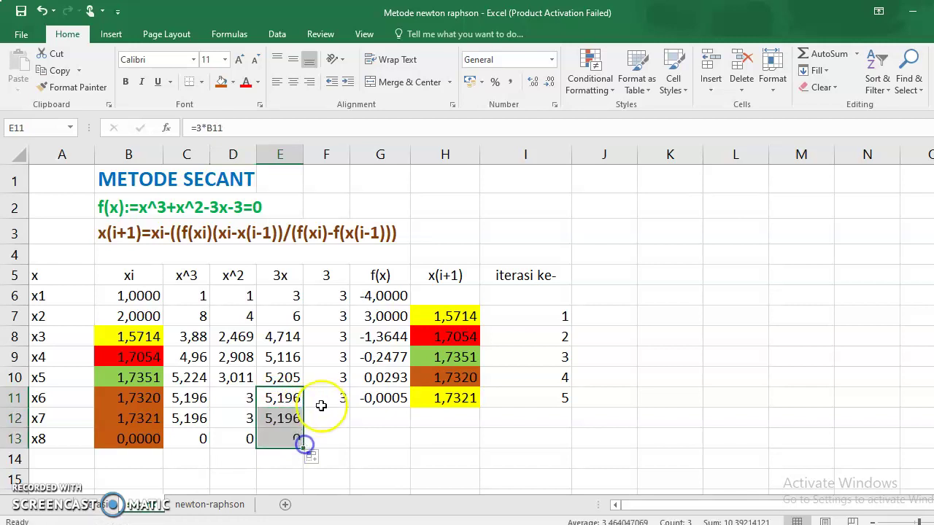
Fill the constant 3, f(x) and x(i+1) columns from row 11 down to row 13, and extend the iteration numbers to 7 in I13
click(332, 404)
drag(354, 412, 354, 446)
click(385, 400)
drag(410, 408, 405, 442)
click(455, 401)
drag(477, 405, 468, 442)
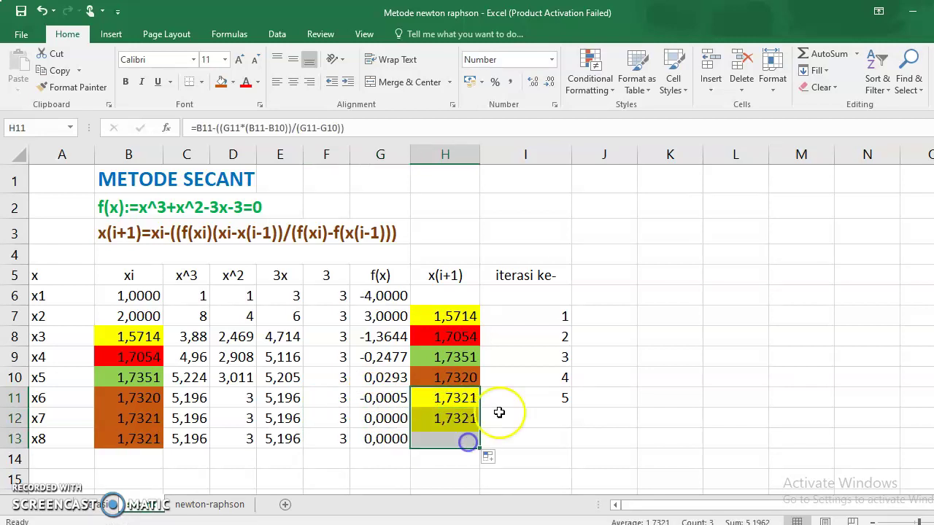
drag(543, 377, 553, 452)
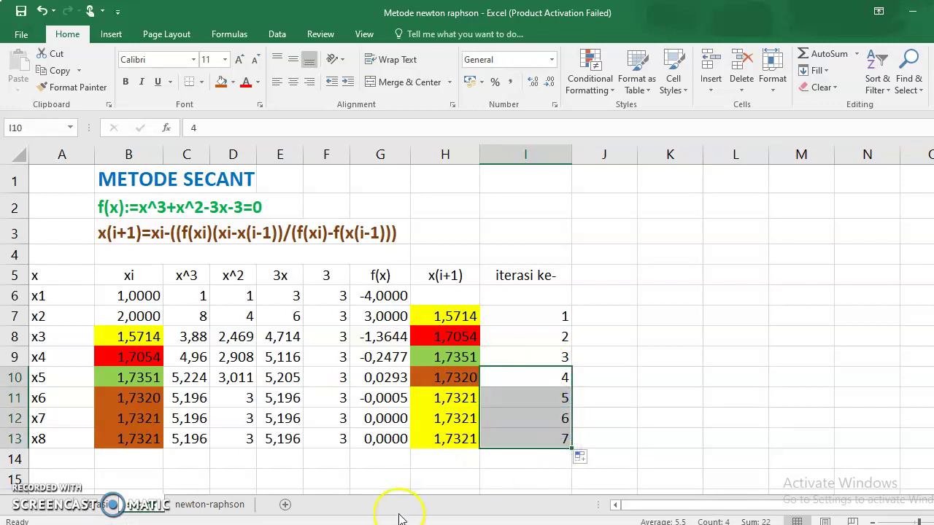
click(283, 445)
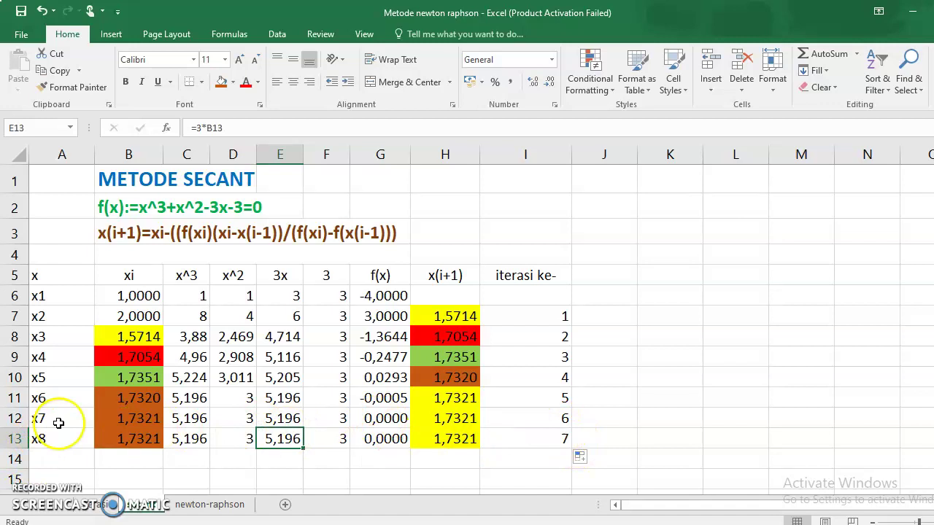
Fill B12:B13 of the xi column and H11:H12 of the x(i+1) column with the same light blue
click(383, 422)
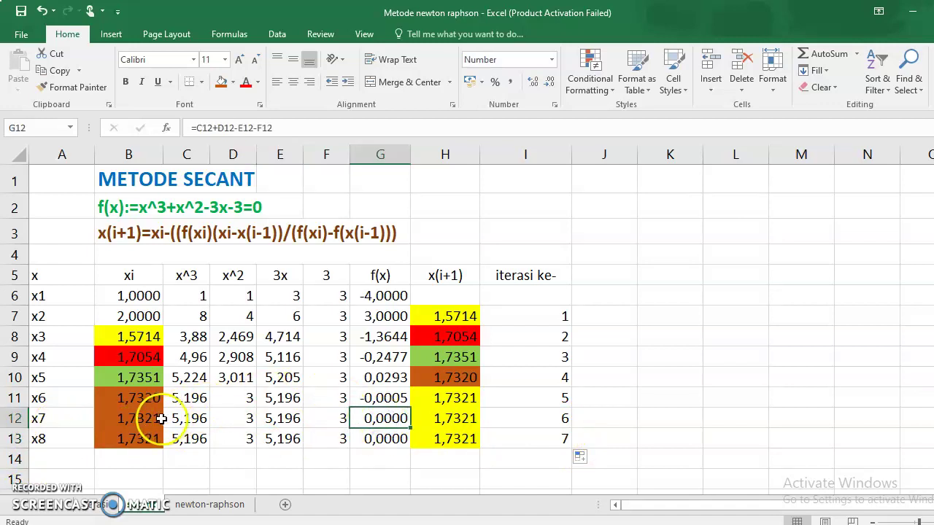
drag(154, 423, 151, 439)
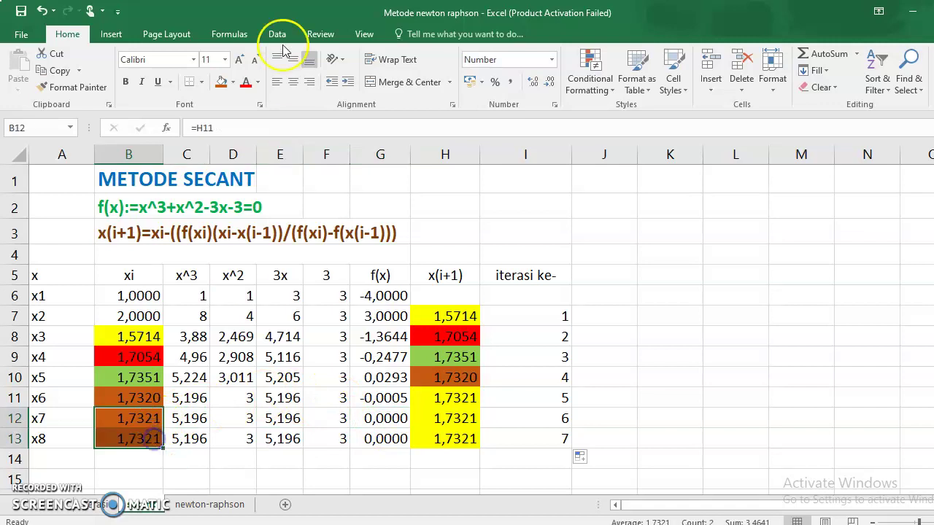
click(233, 82)
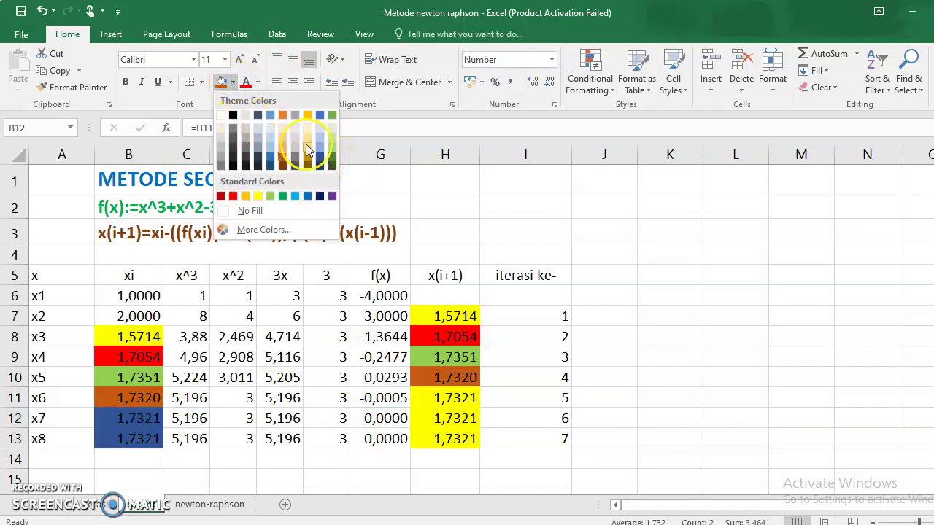
click(269, 152)
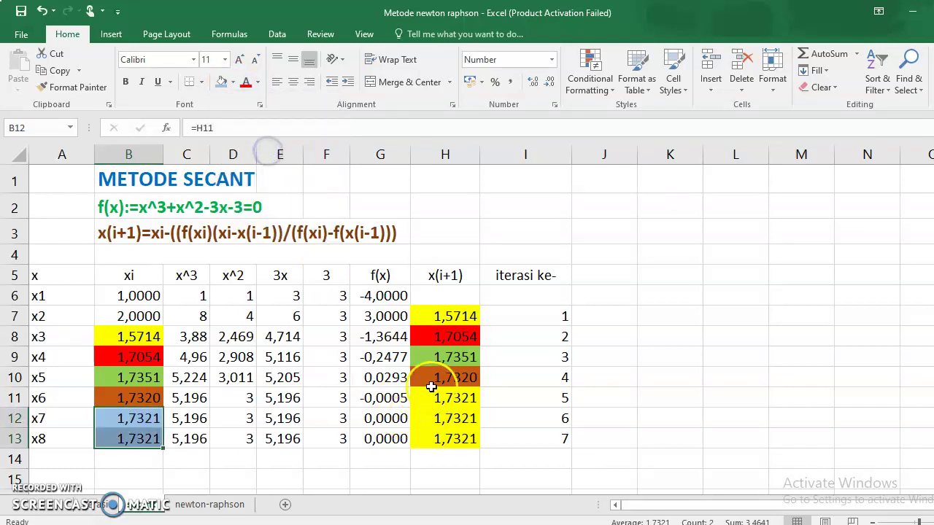
drag(434, 397, 431, 419)
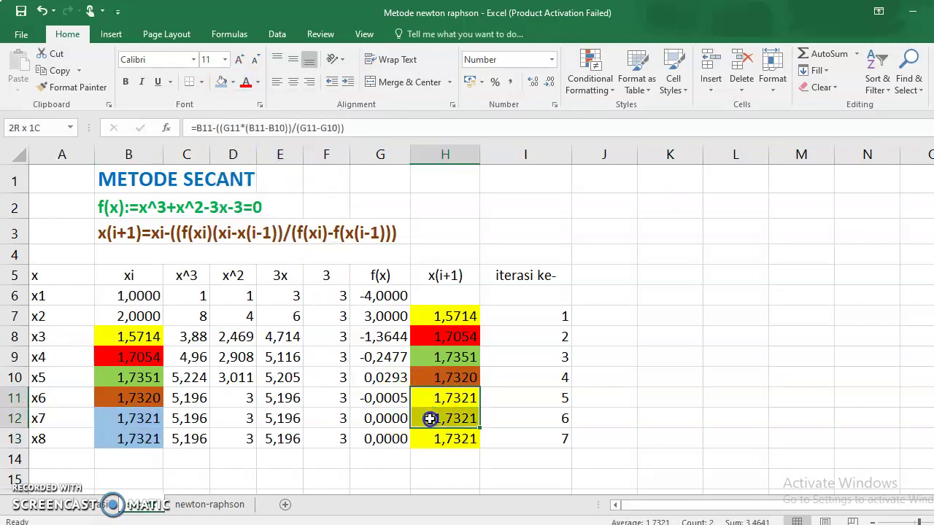
click(222, 82)
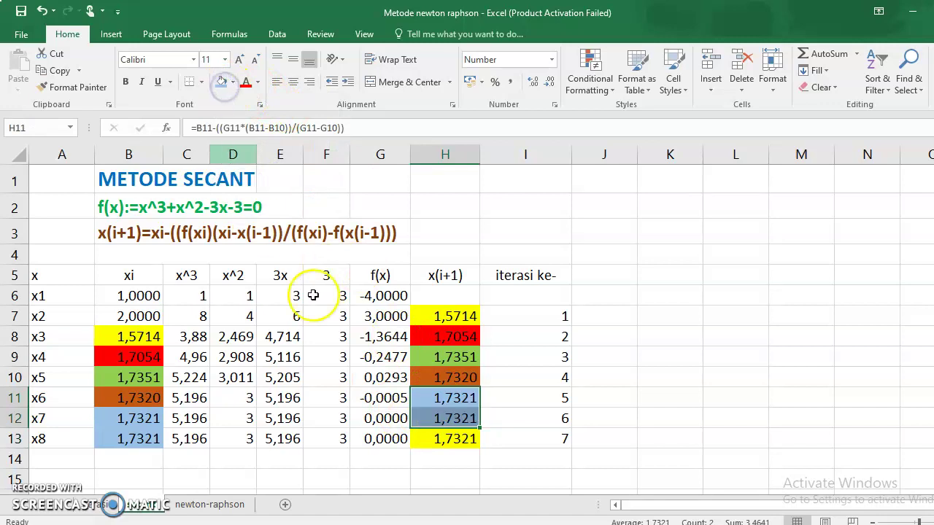
Make the f(x) value in G12 and the xi value in B12 bold with red font color
click(381, 419)
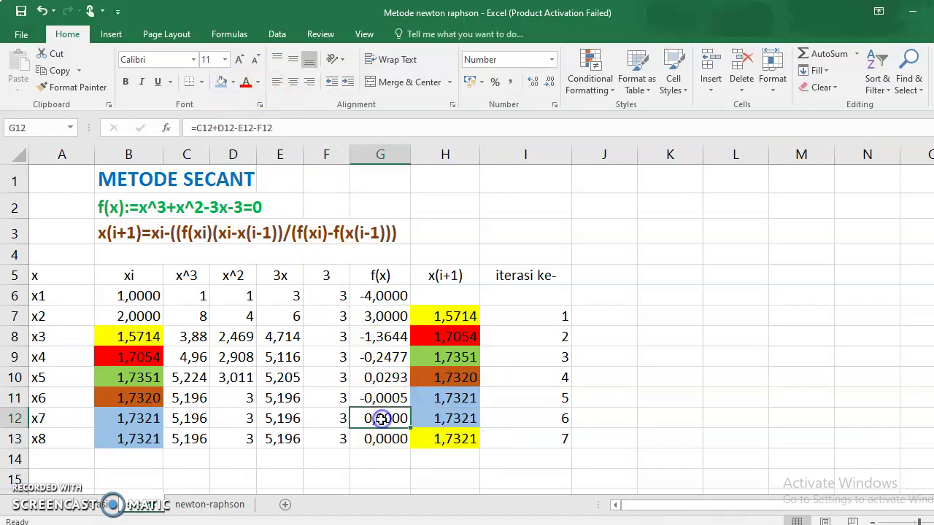
click(257, 83)
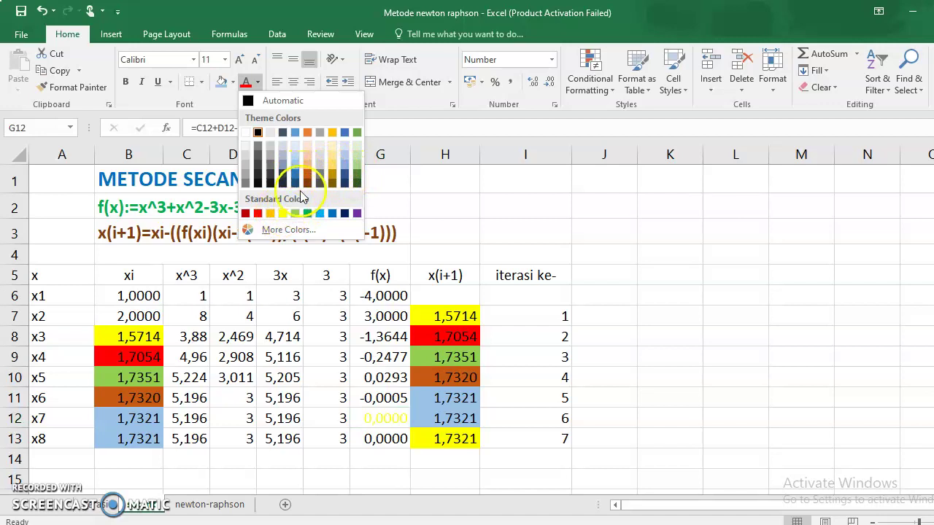
click(258, 213)
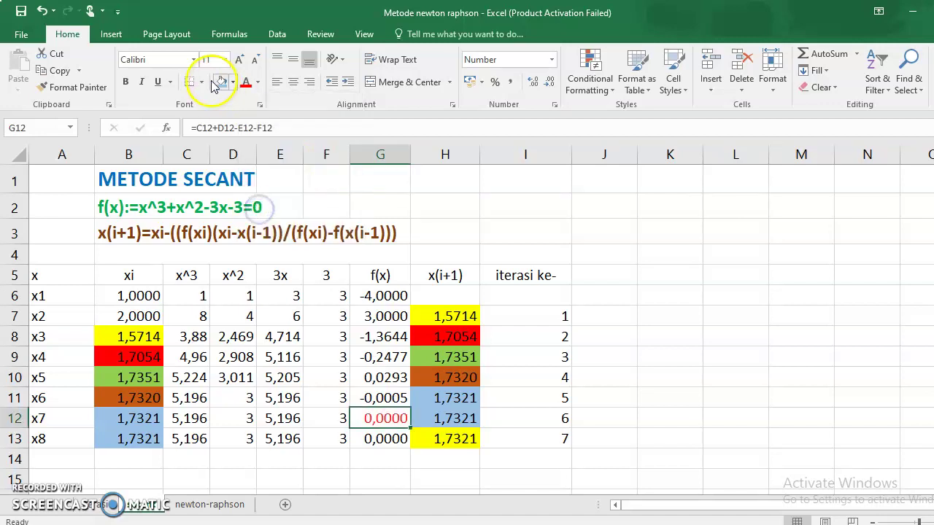
click(125, 84)
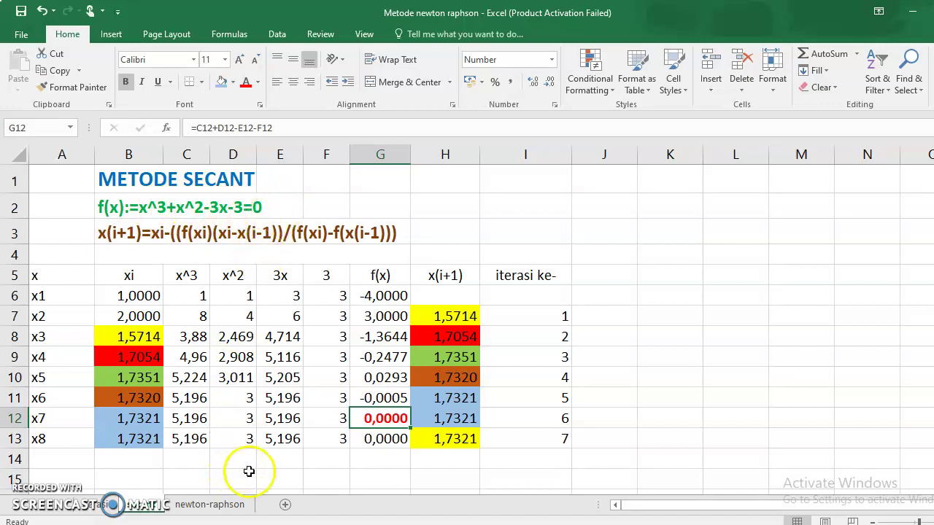
click(145, 418)
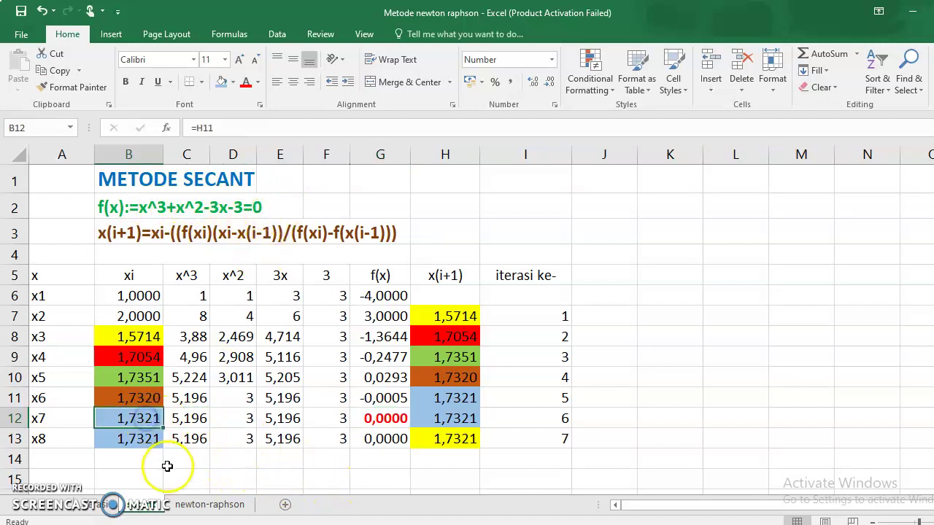
click(246, 82)
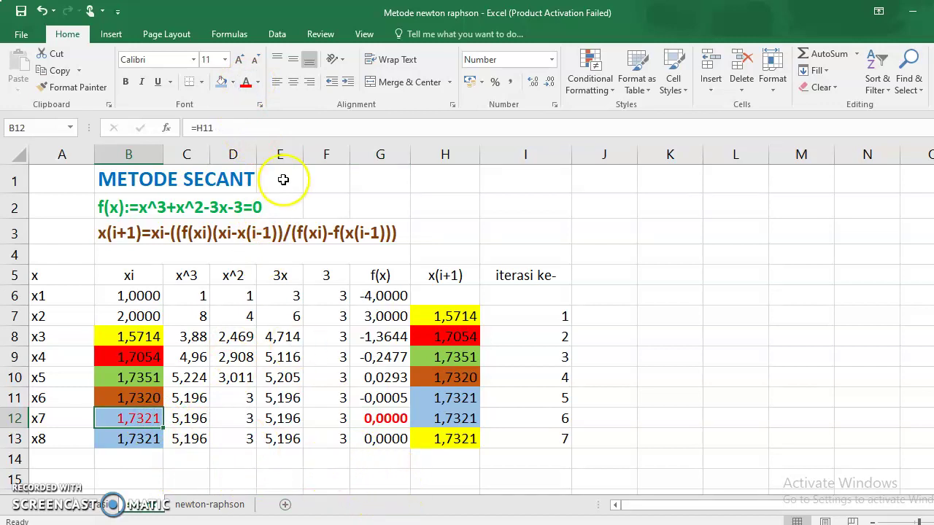
click(126, 83)
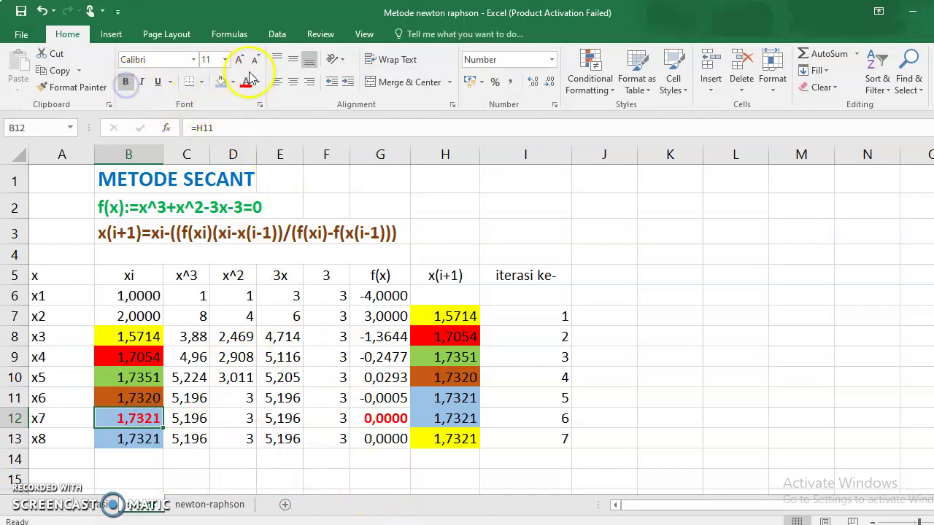
Enter the conclusion "akar persamaan yang diperoleh adalah 1,7321" in G15 below the table
click(379, 481)
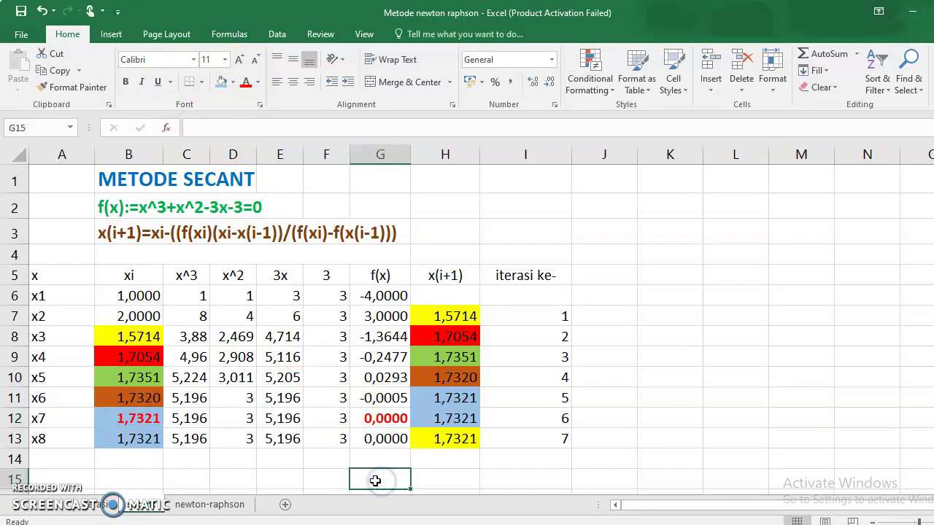
text(akar persamaan)
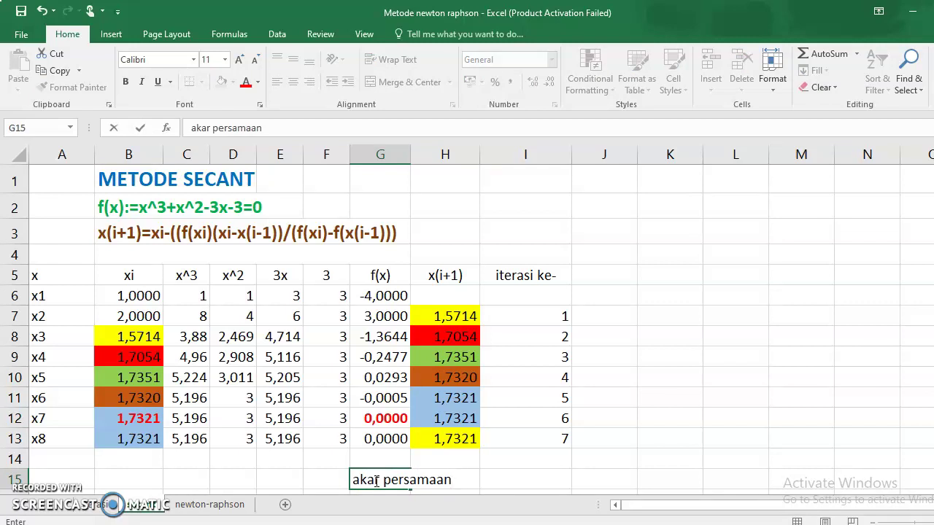
text( yang diperoleh adalah 1,7321)
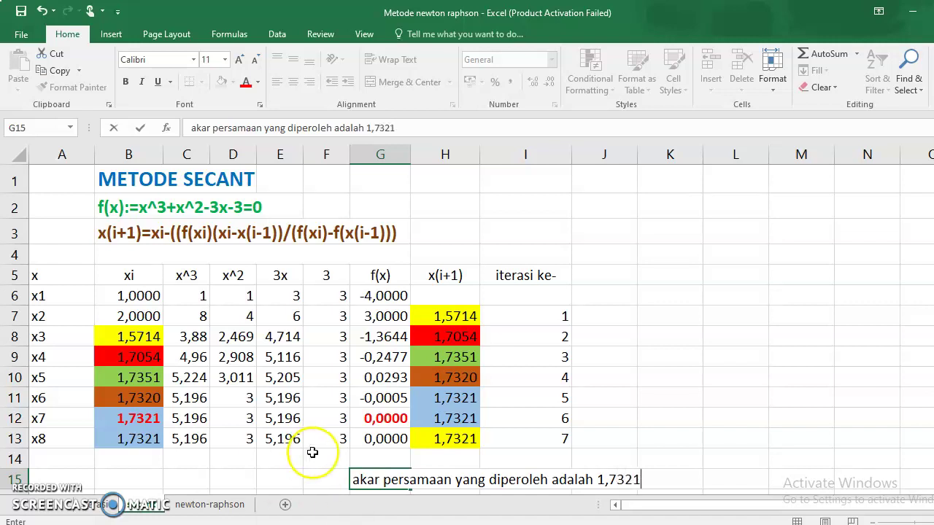
click(326, 480)
Format the conclusion in G15 as bold red text at font size 12
click(373, 485)
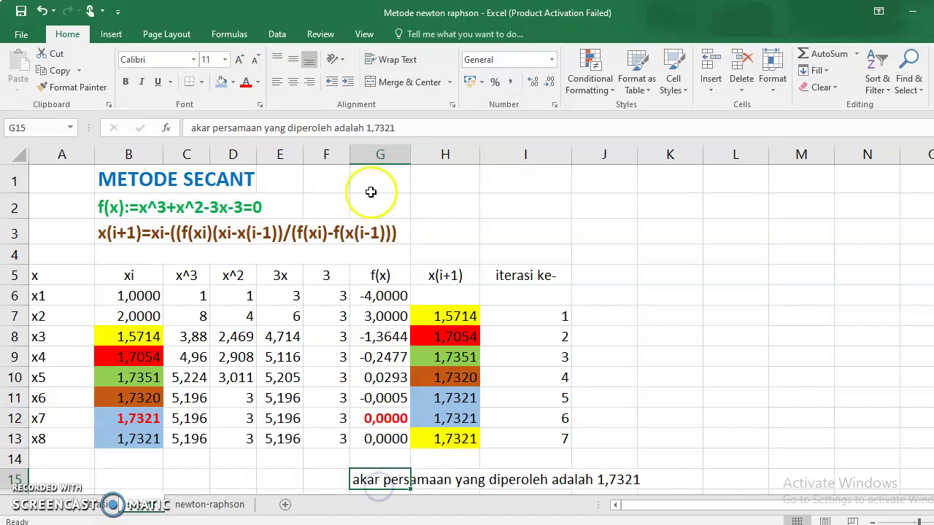
click(245, 82)
click(238, 59)
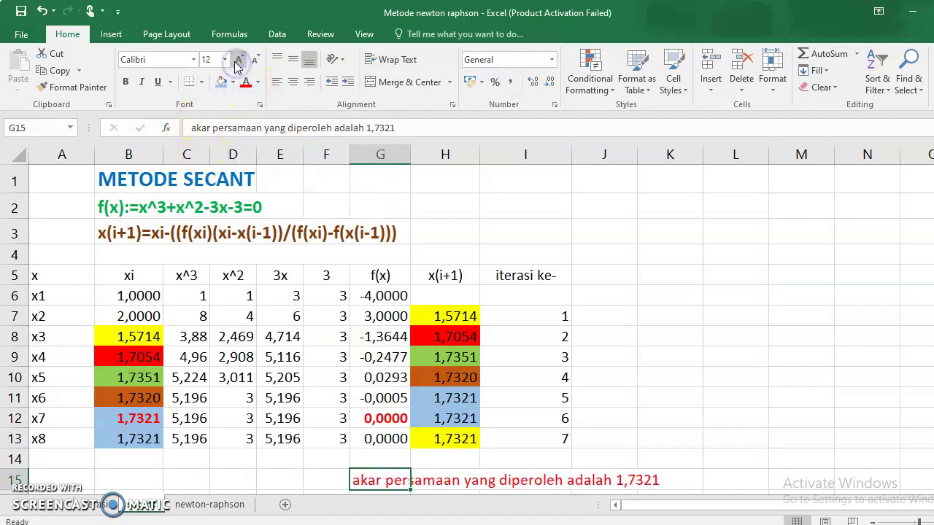
click(126, 83)
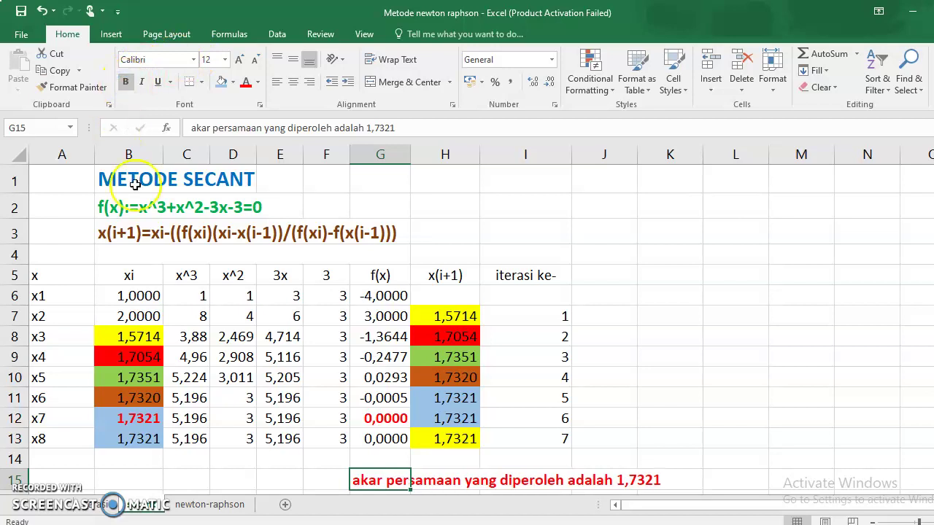
click(588, 434)
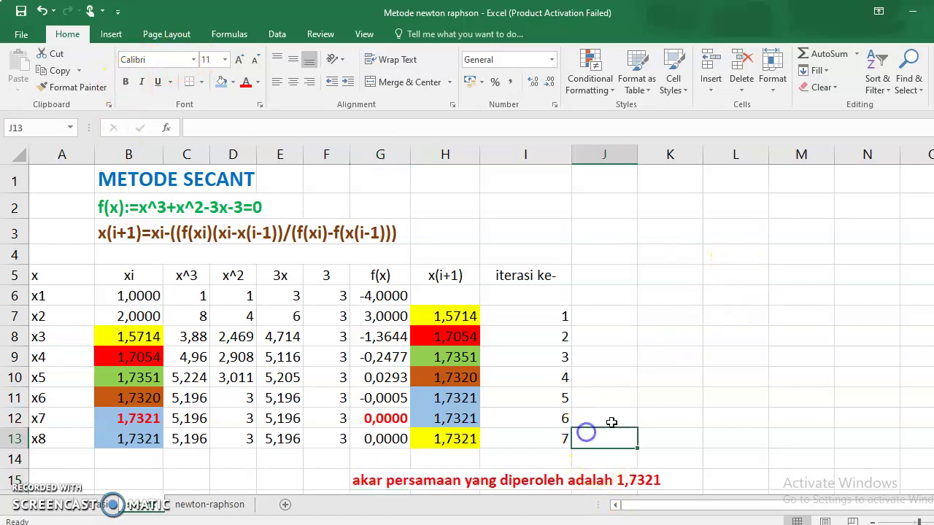
scroll(604, 431, down, 2)
scroll(607, 434, up, 2)
click(587, 436)
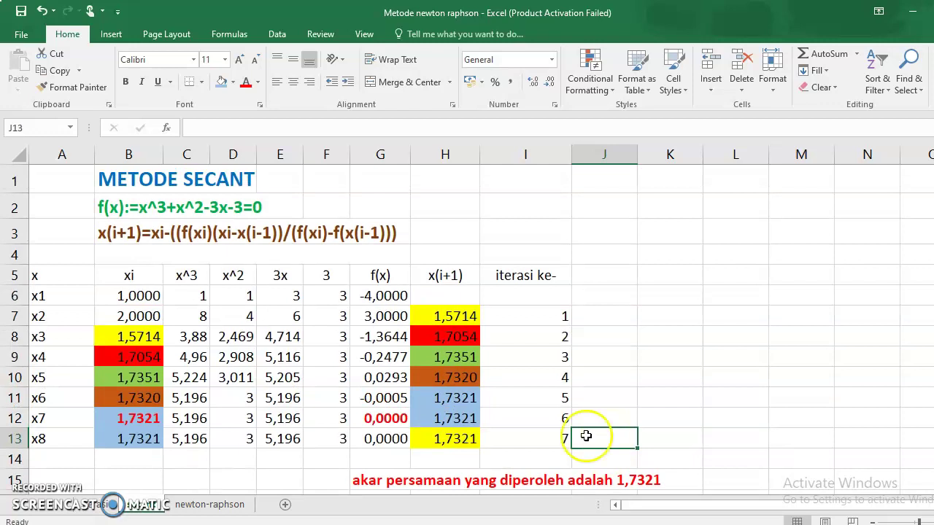